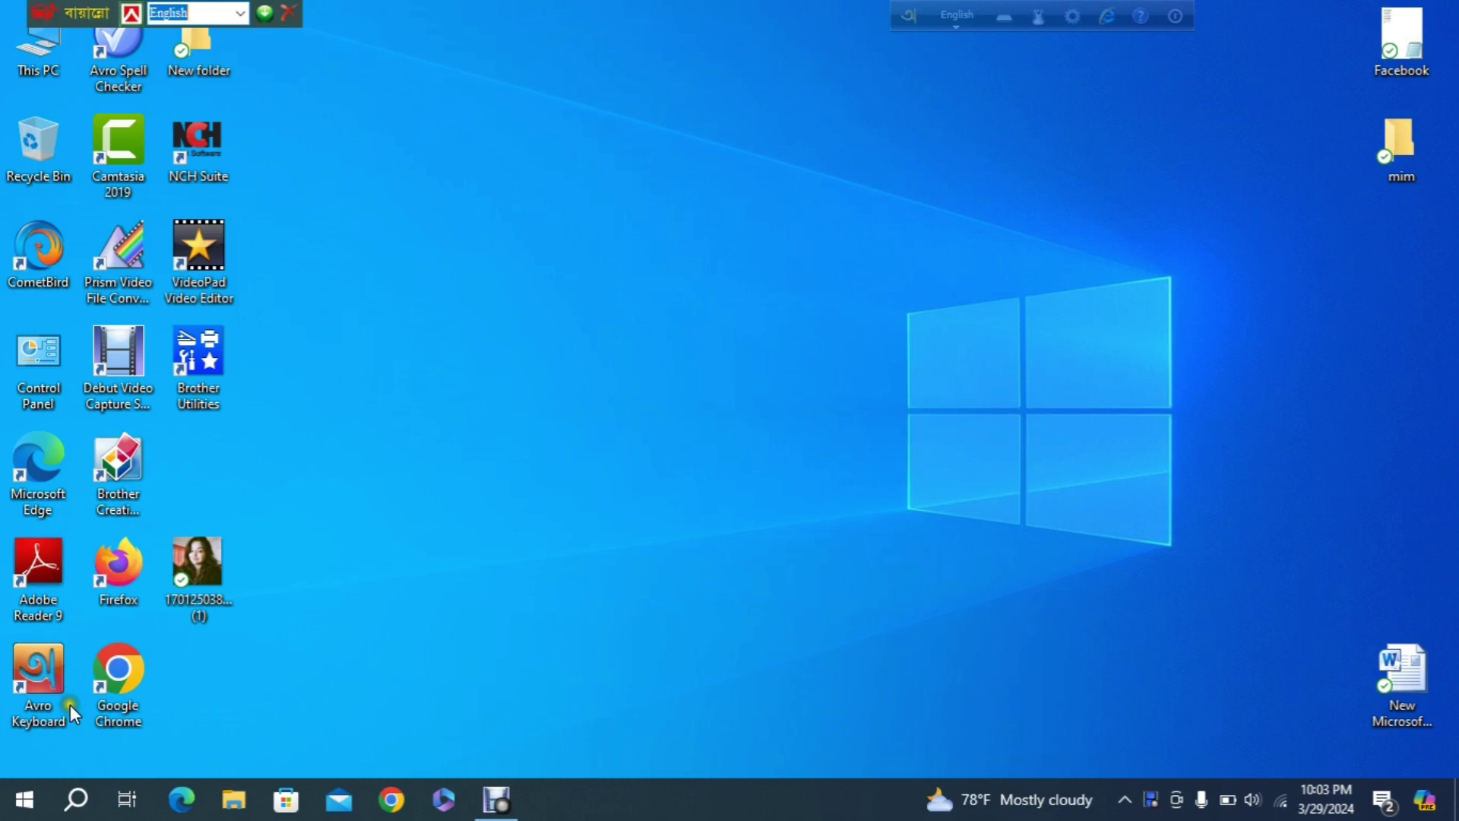
Launch Microsoft Word 2010 from the Microsoft Office folder in the installed programs list.
click(22, 808)
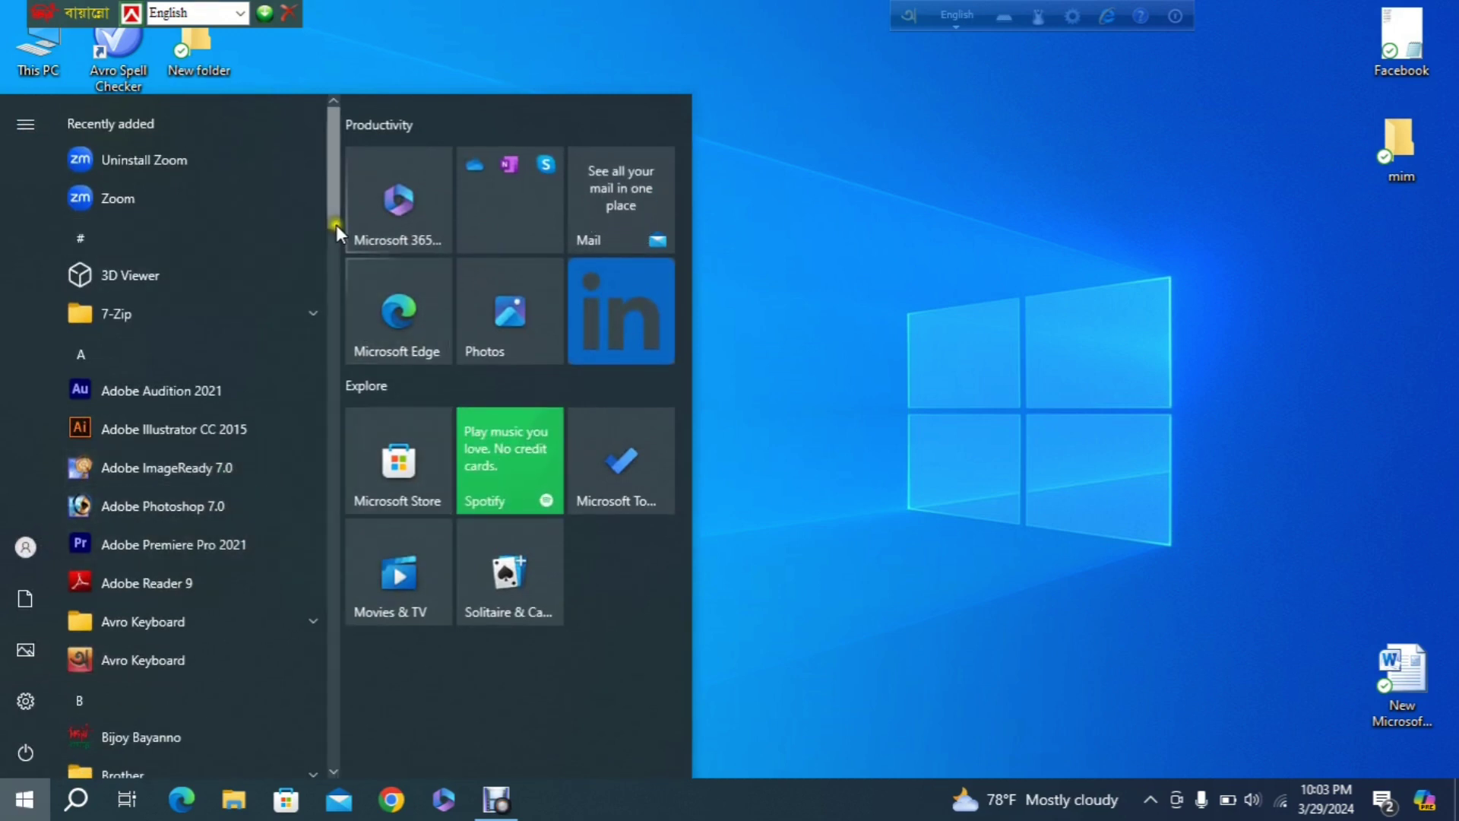
drag(336, 225, 361, 473)
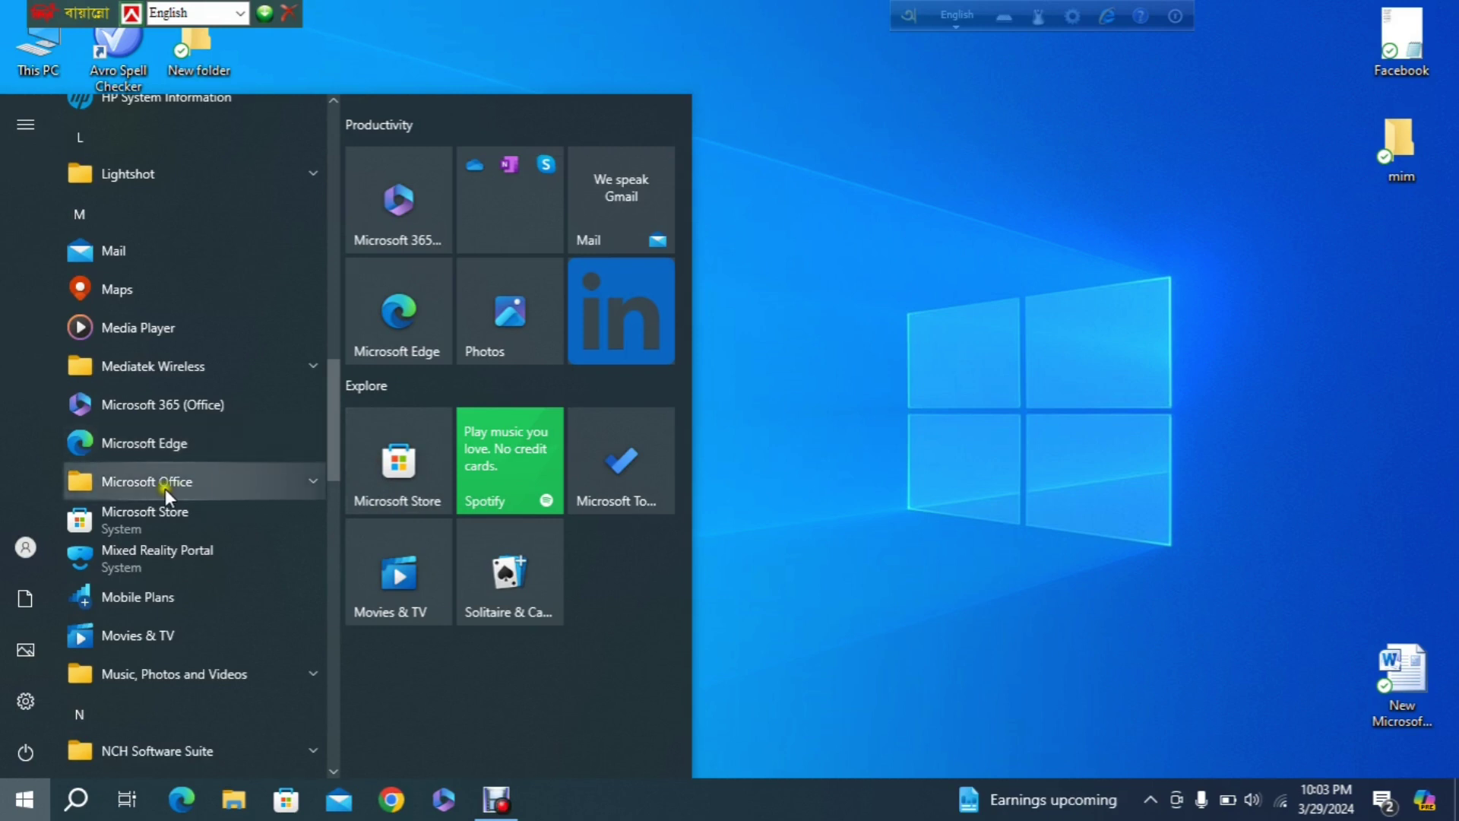
click(133, 477)
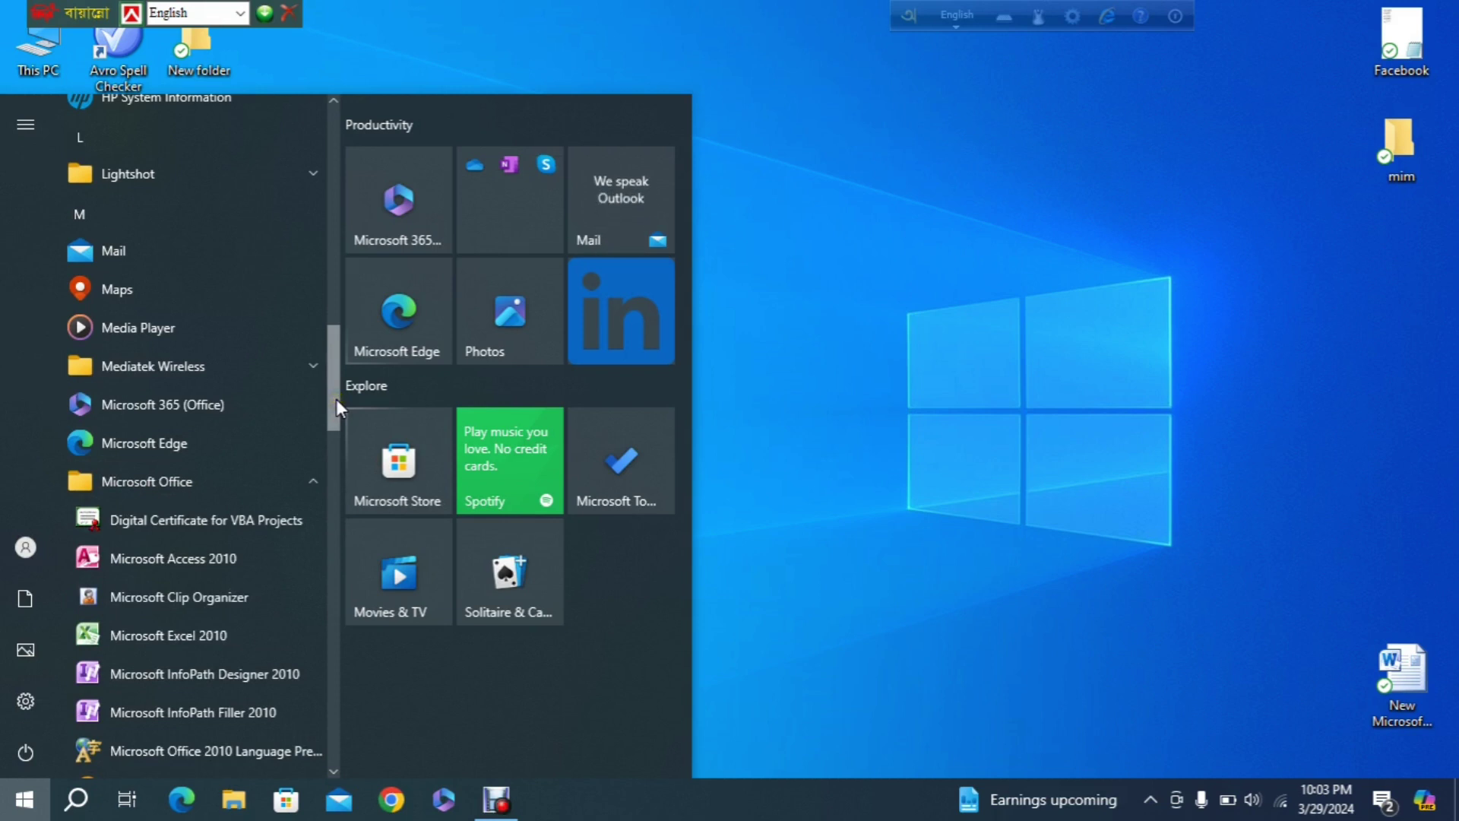
drag(335, 399, 334, 427)
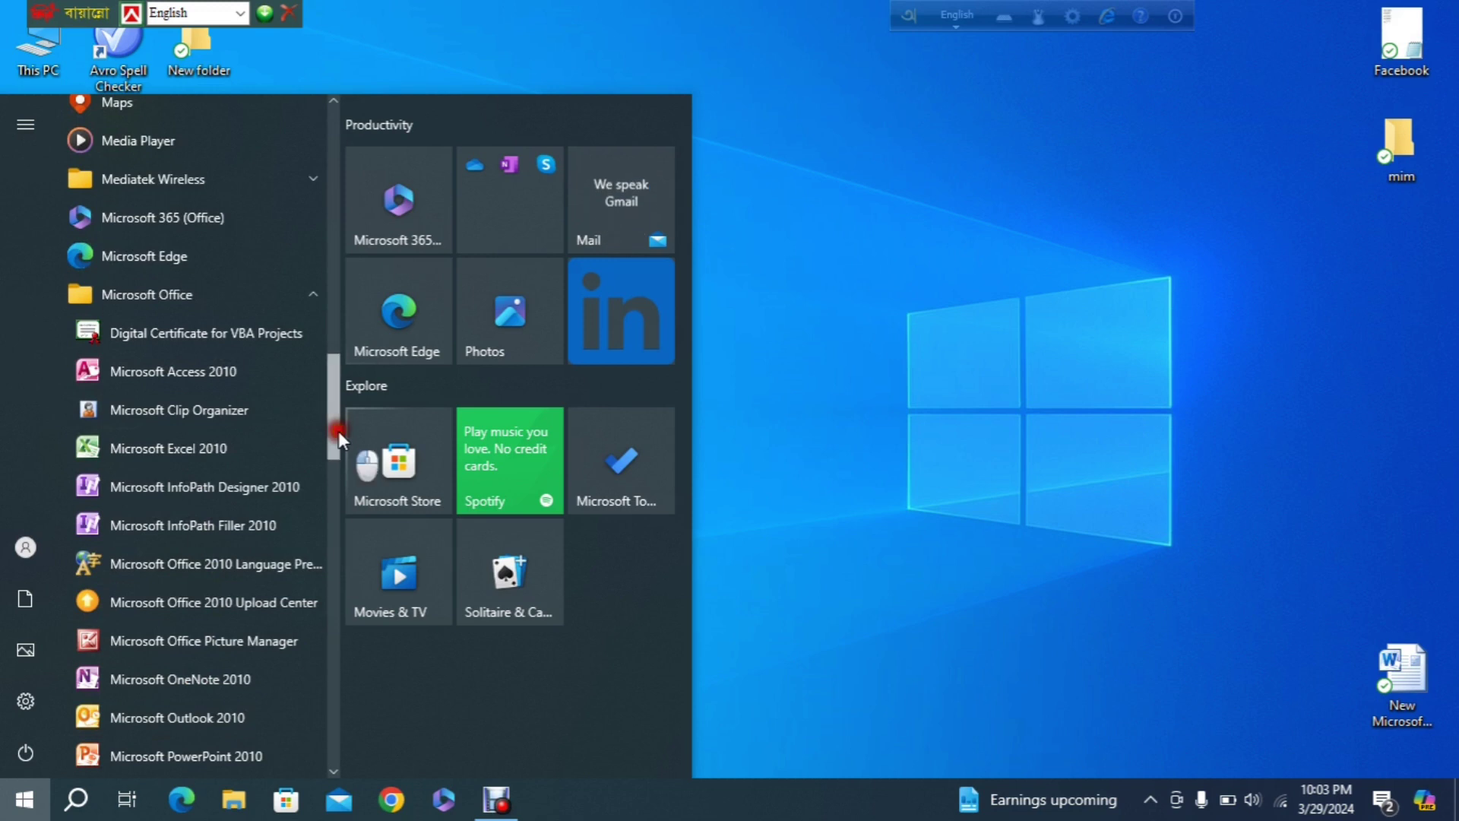
drag(338, 431, 339, 458)
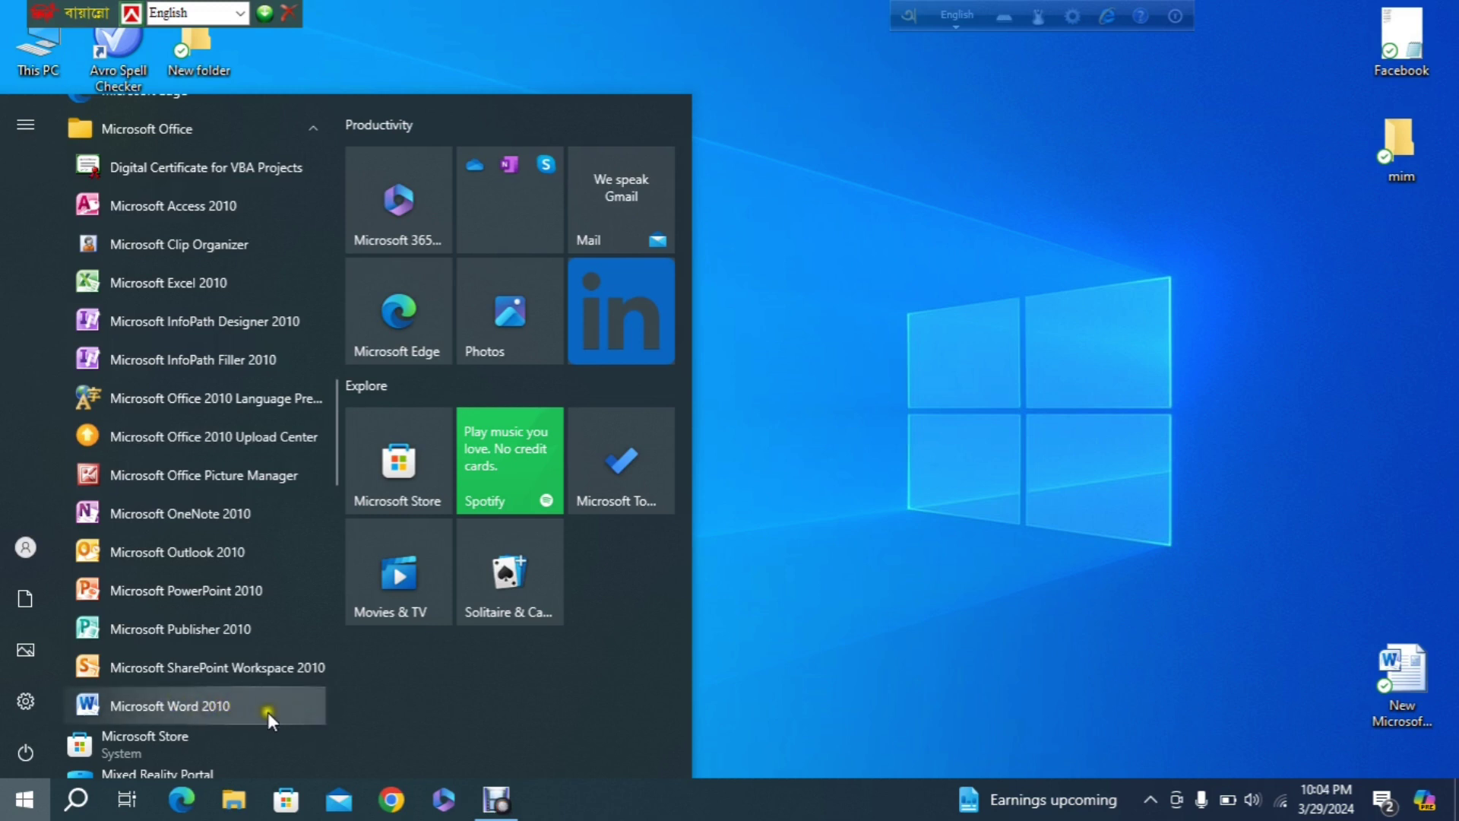
click(184, 708)
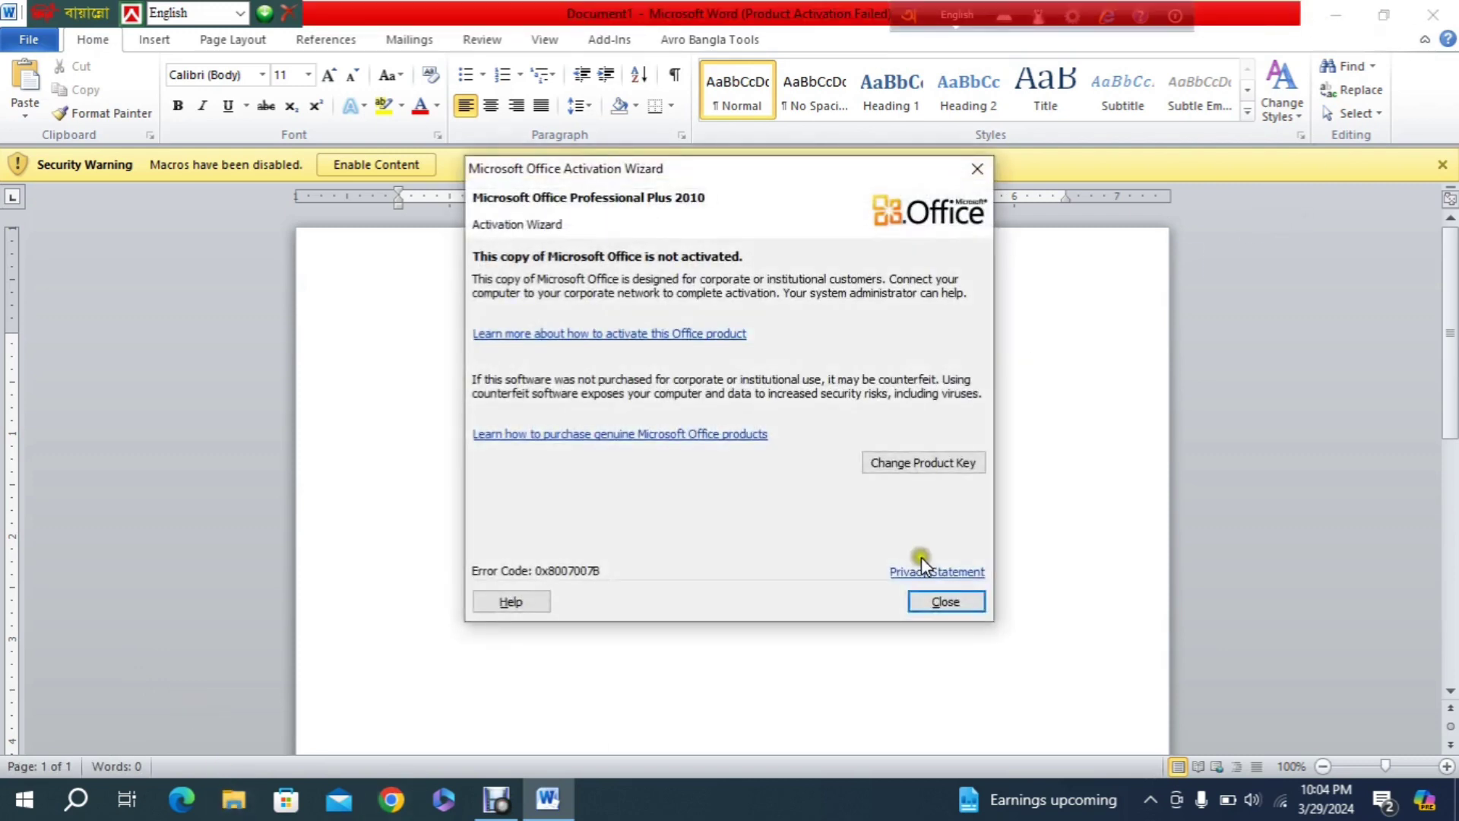
Dismiss the Office activation notice and the macro security warning, and close Word.
click(947, 601)
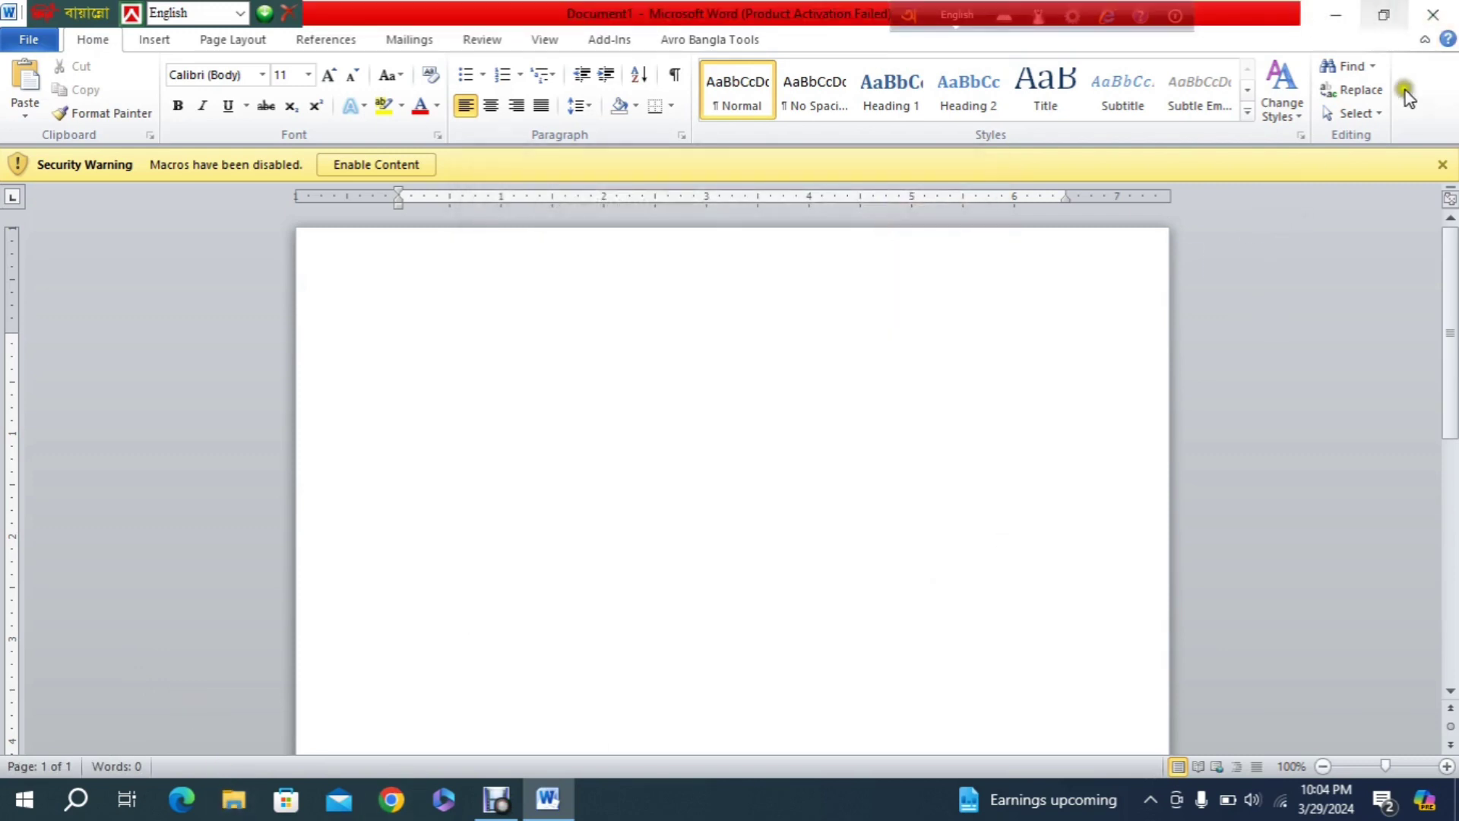
click(1440, 167)
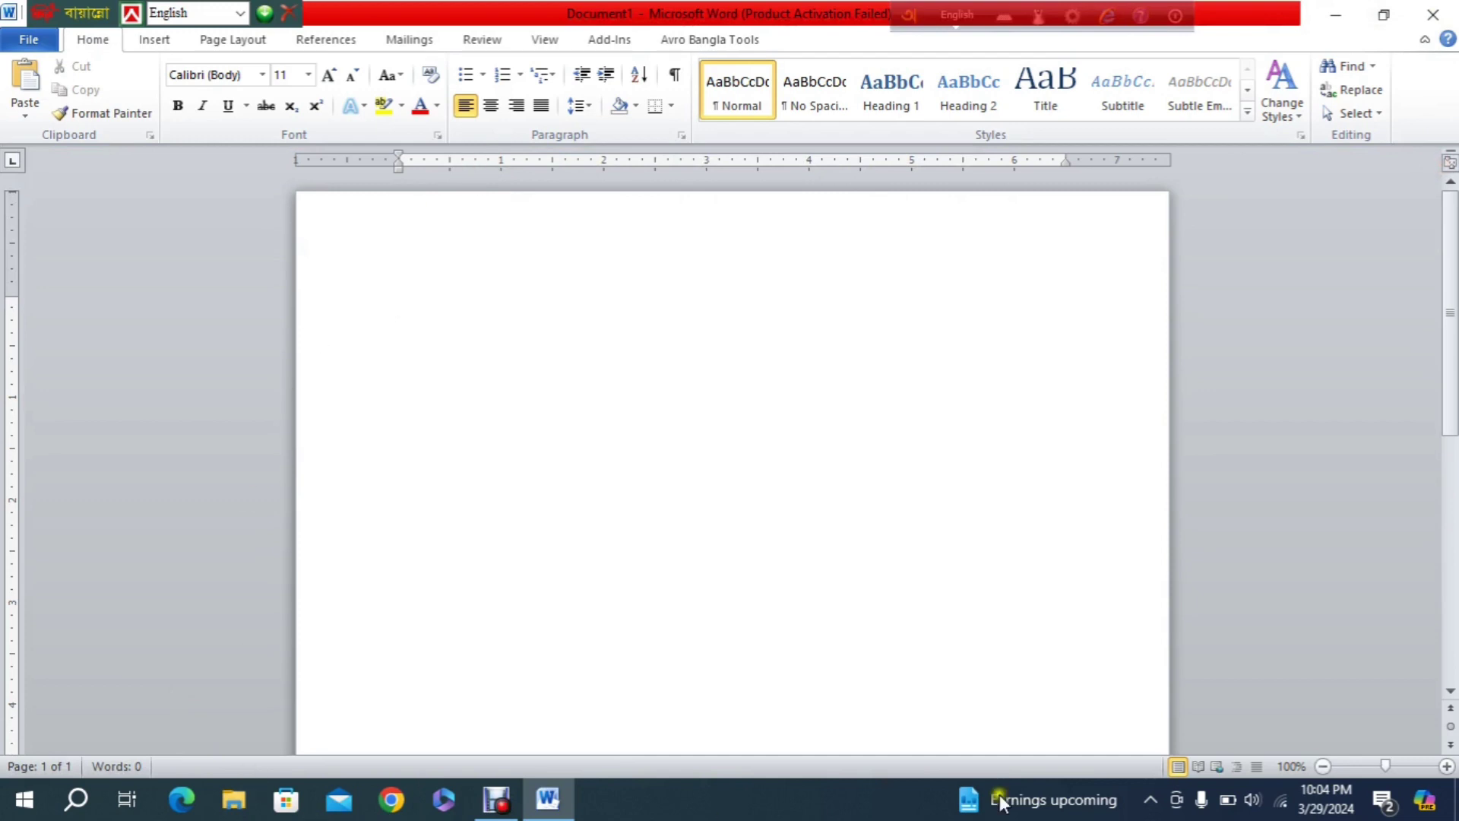
click(1436, 16)
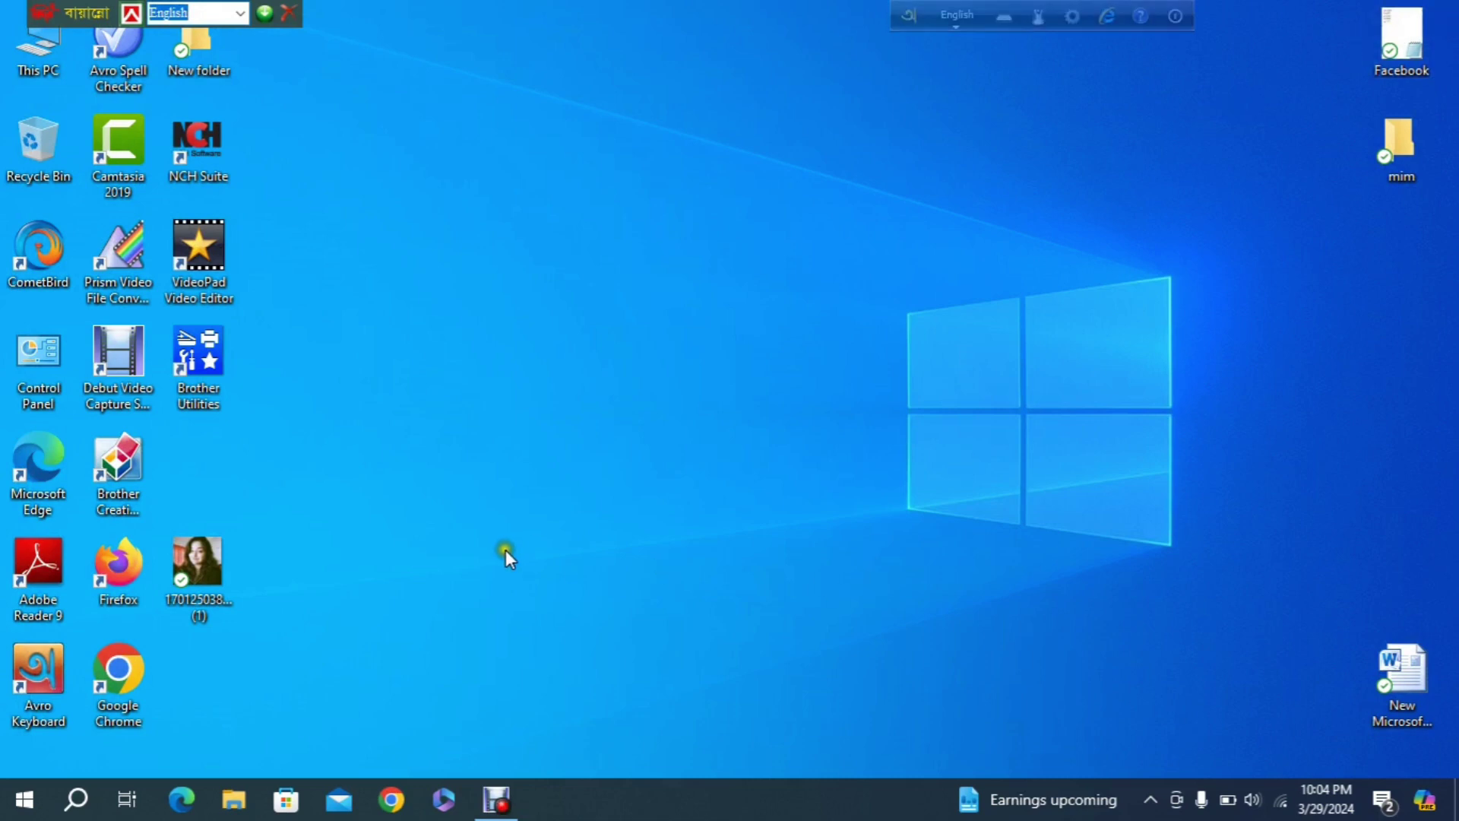
Search Windows for "microsoft word" and launch Microsoft Word 2010 from the results.
click(79, 799)
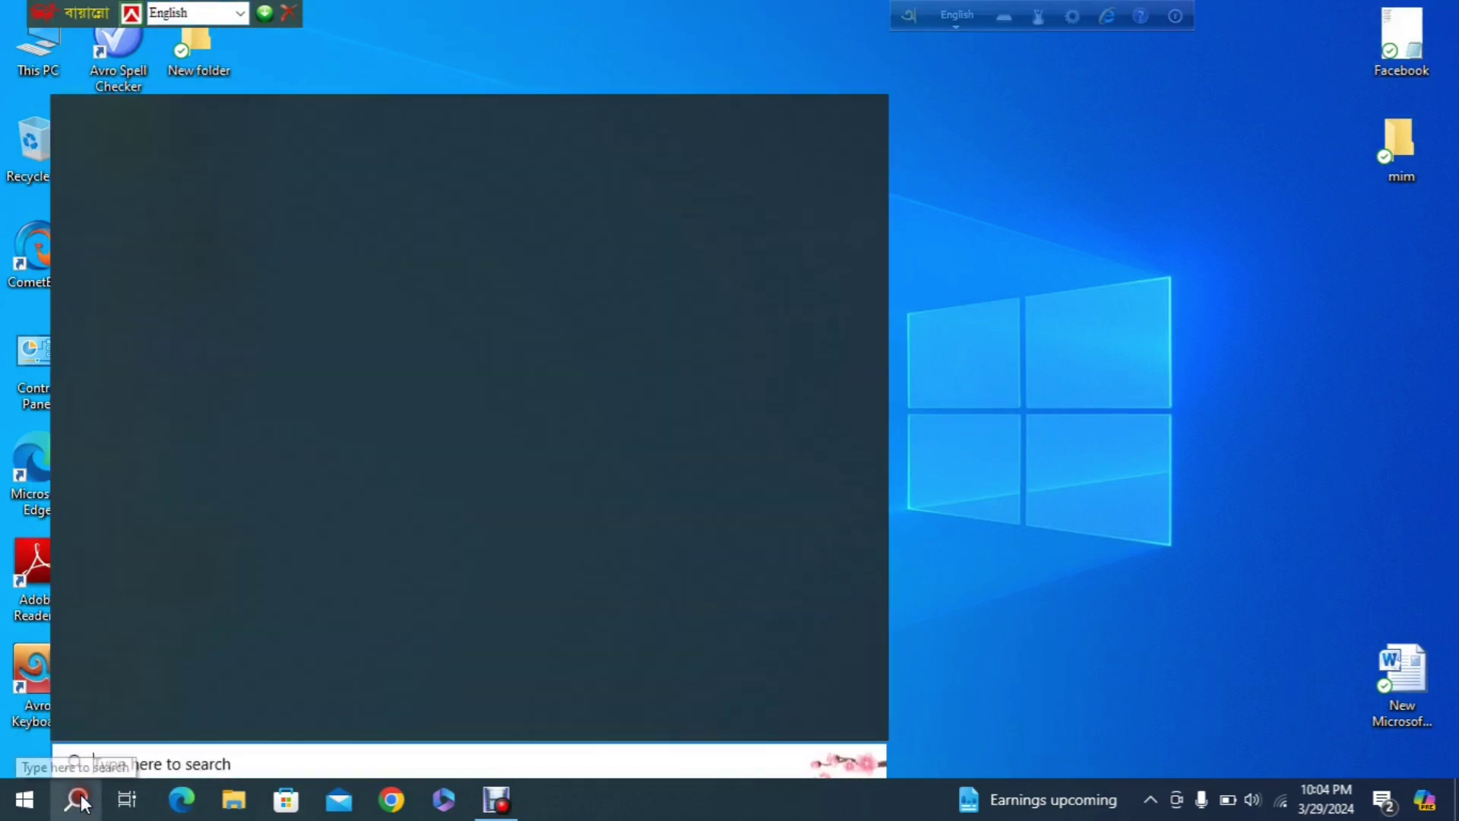
text(m)
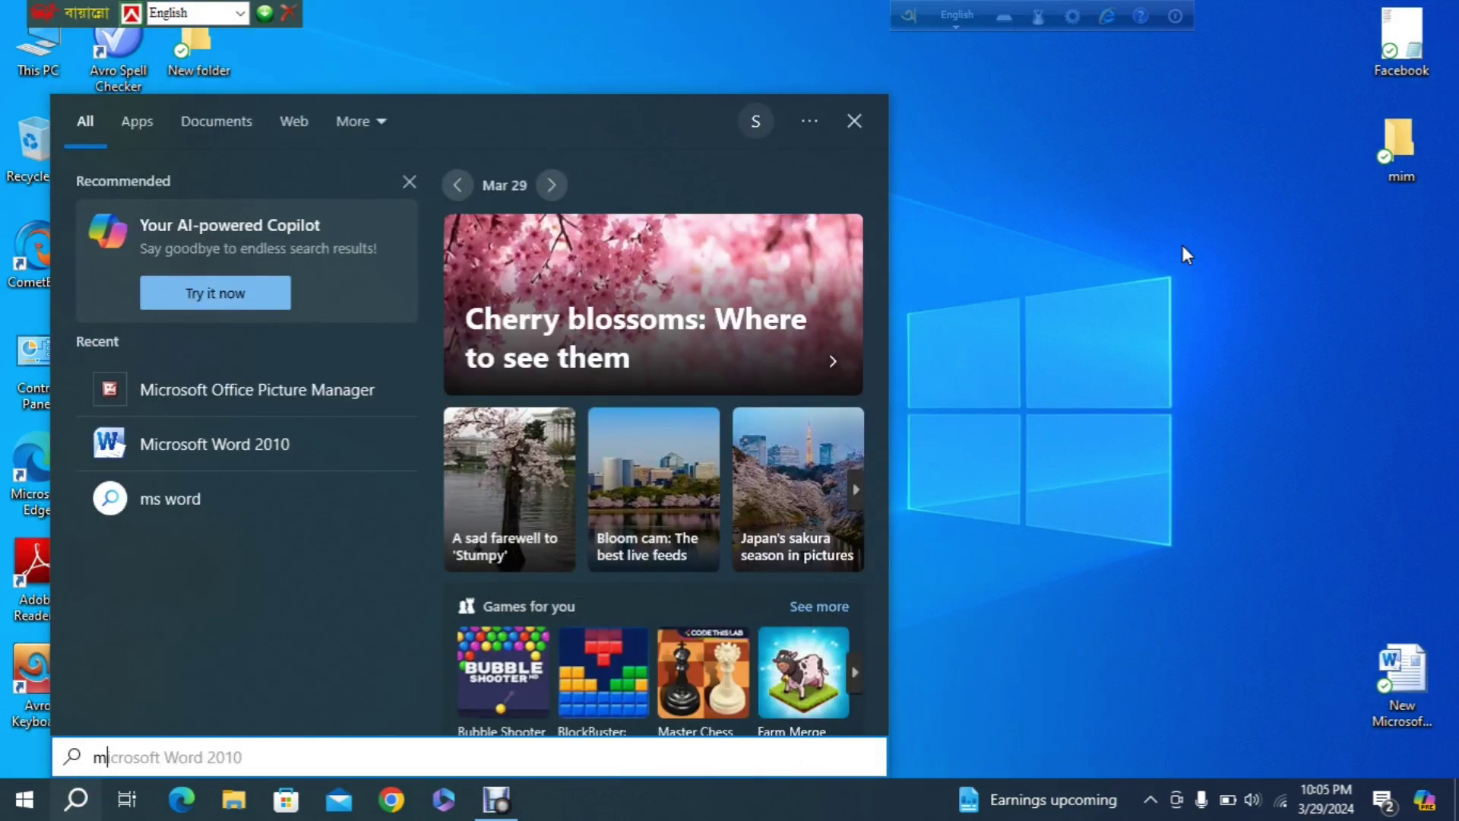
text(ic)
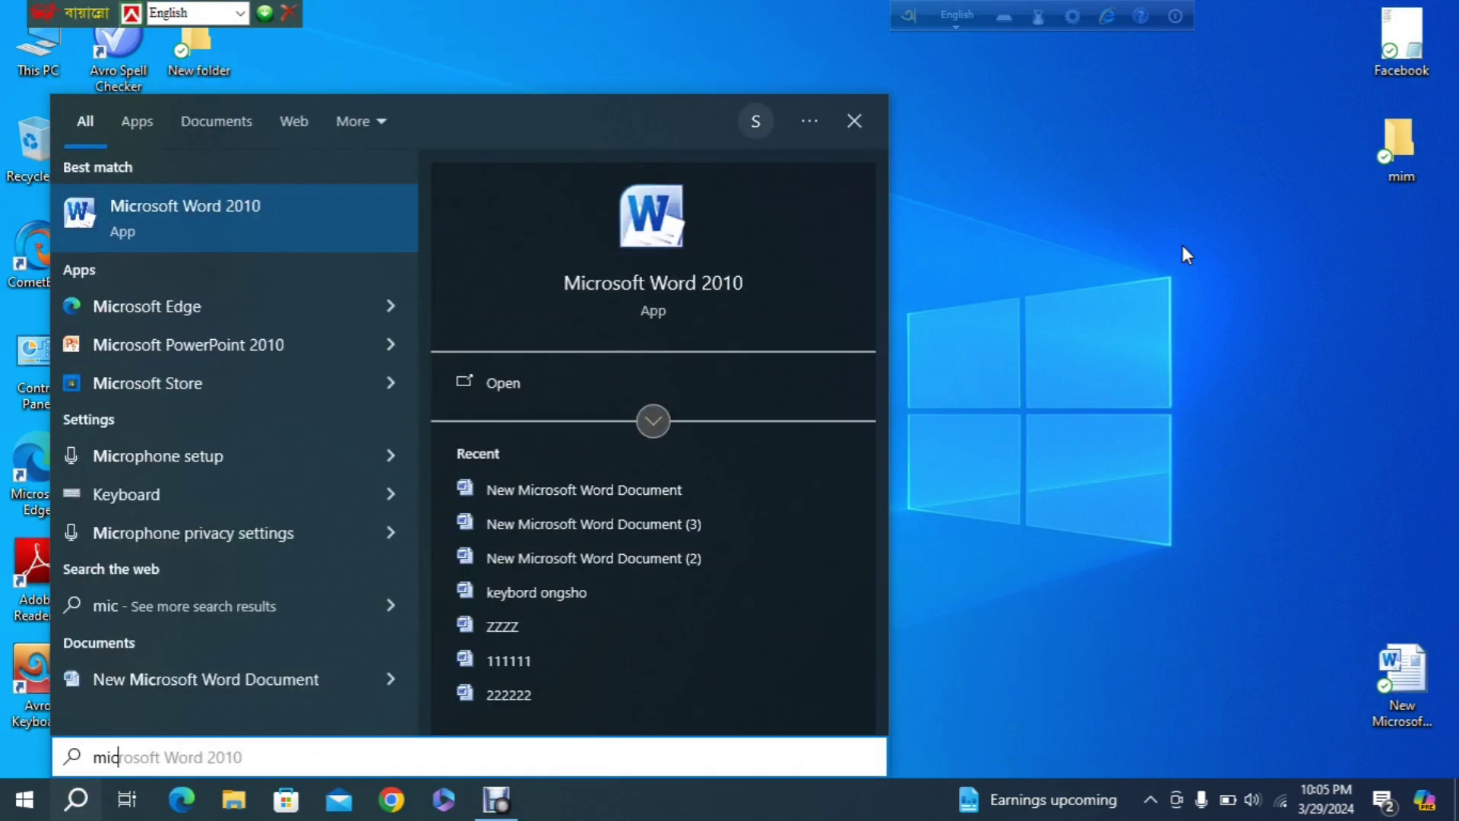
text(ro)
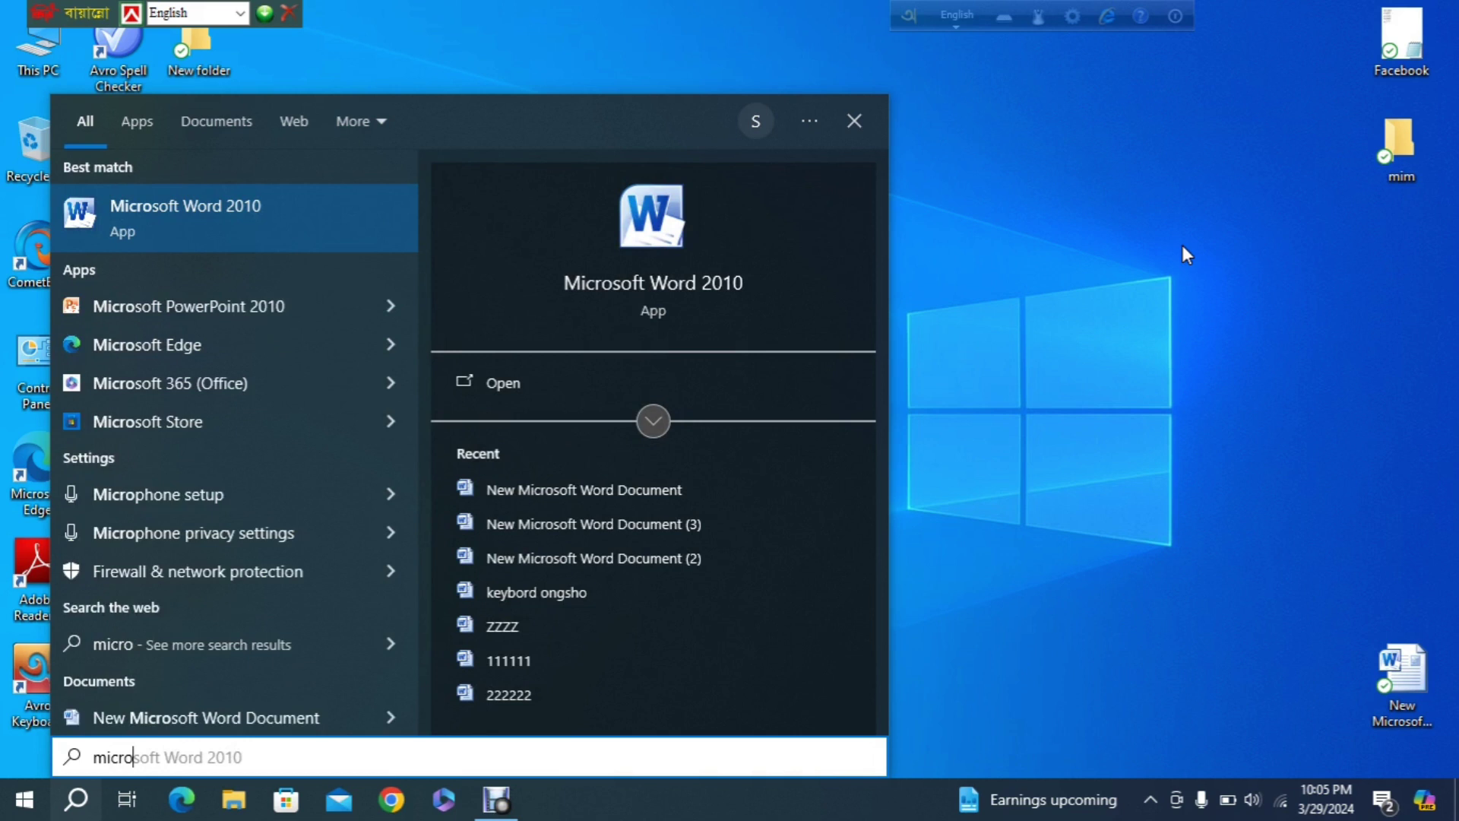
text(soft )
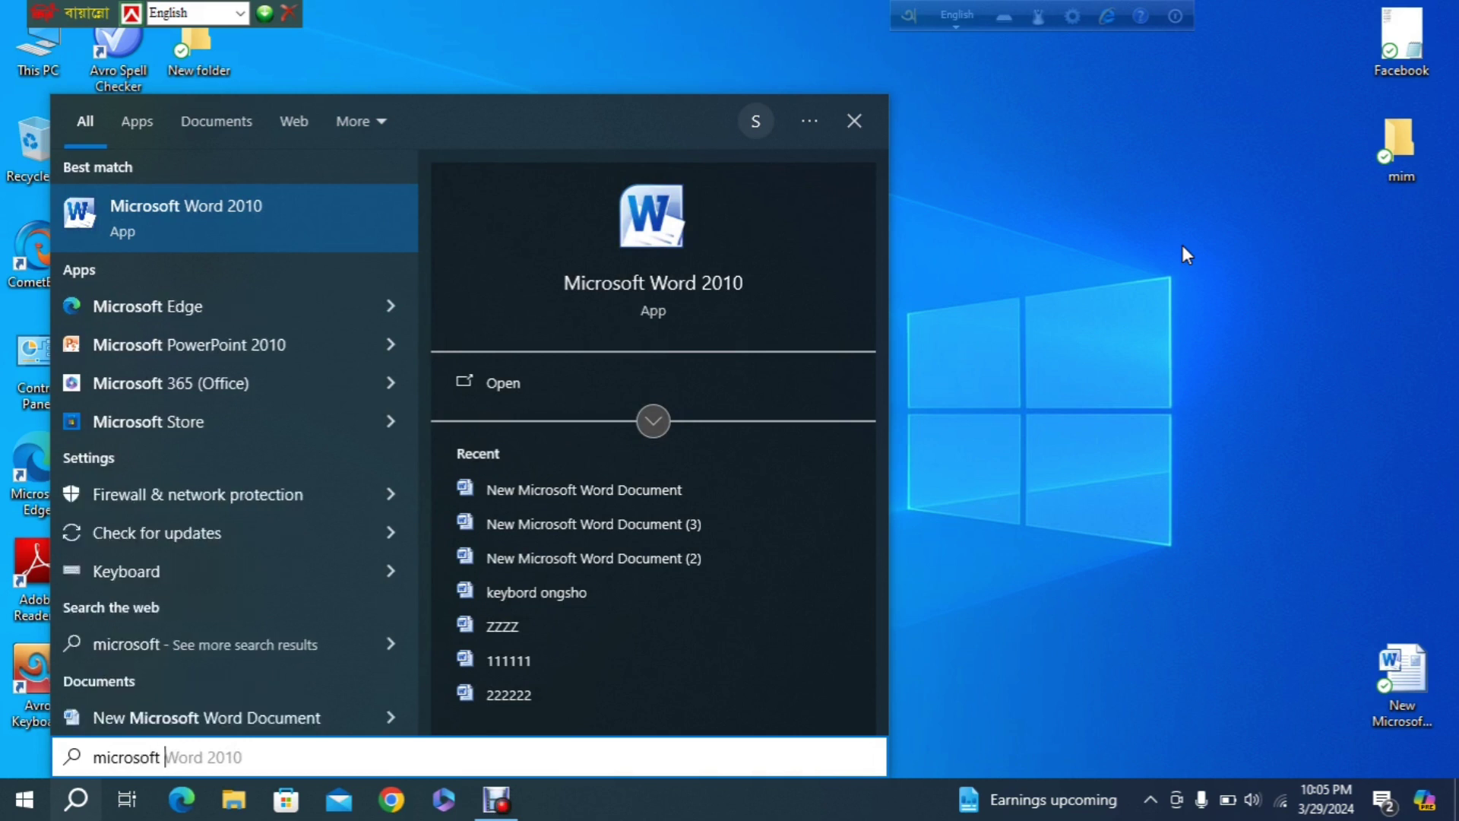
text(wor)
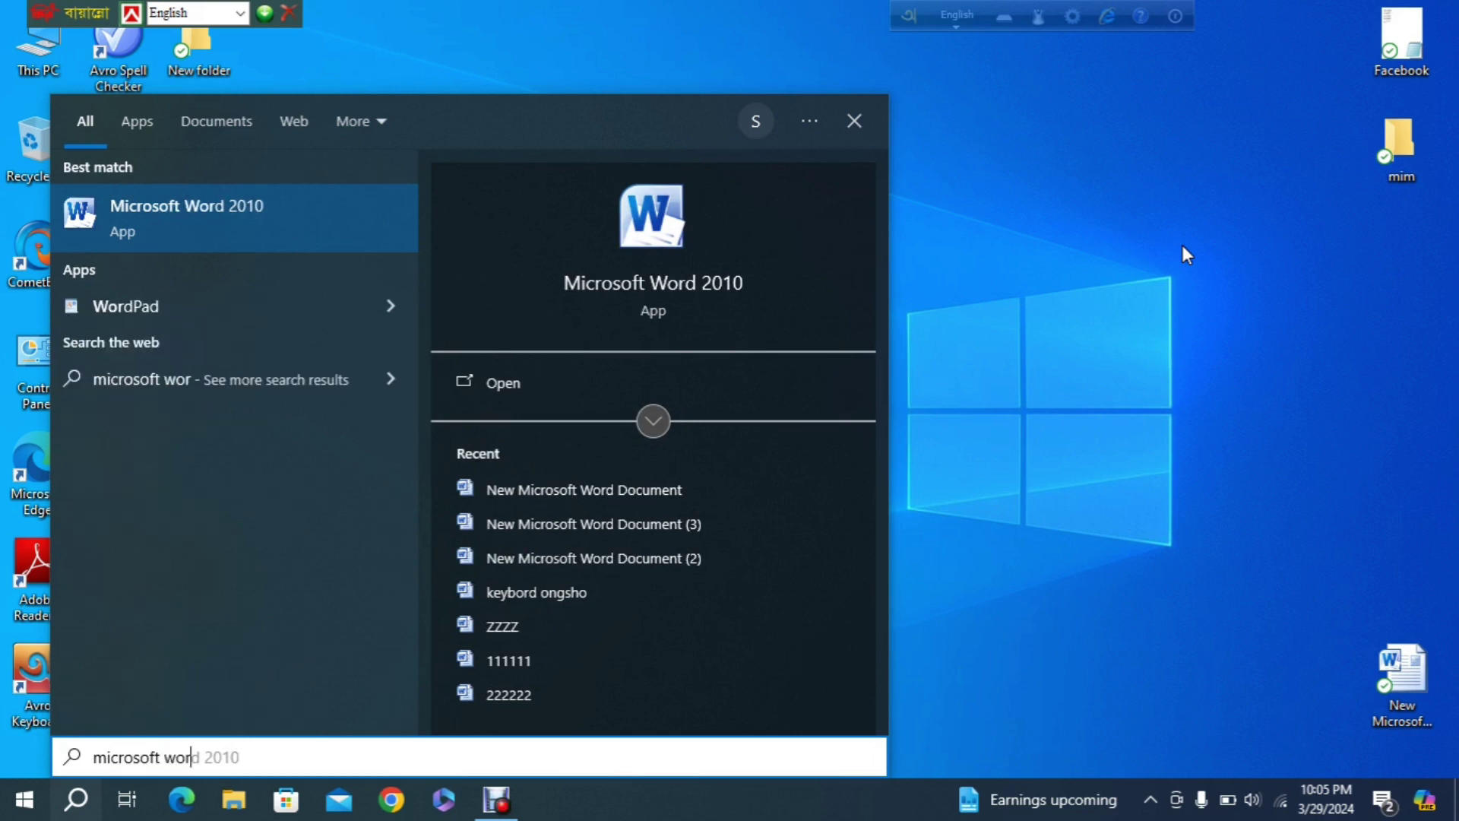
text(d)
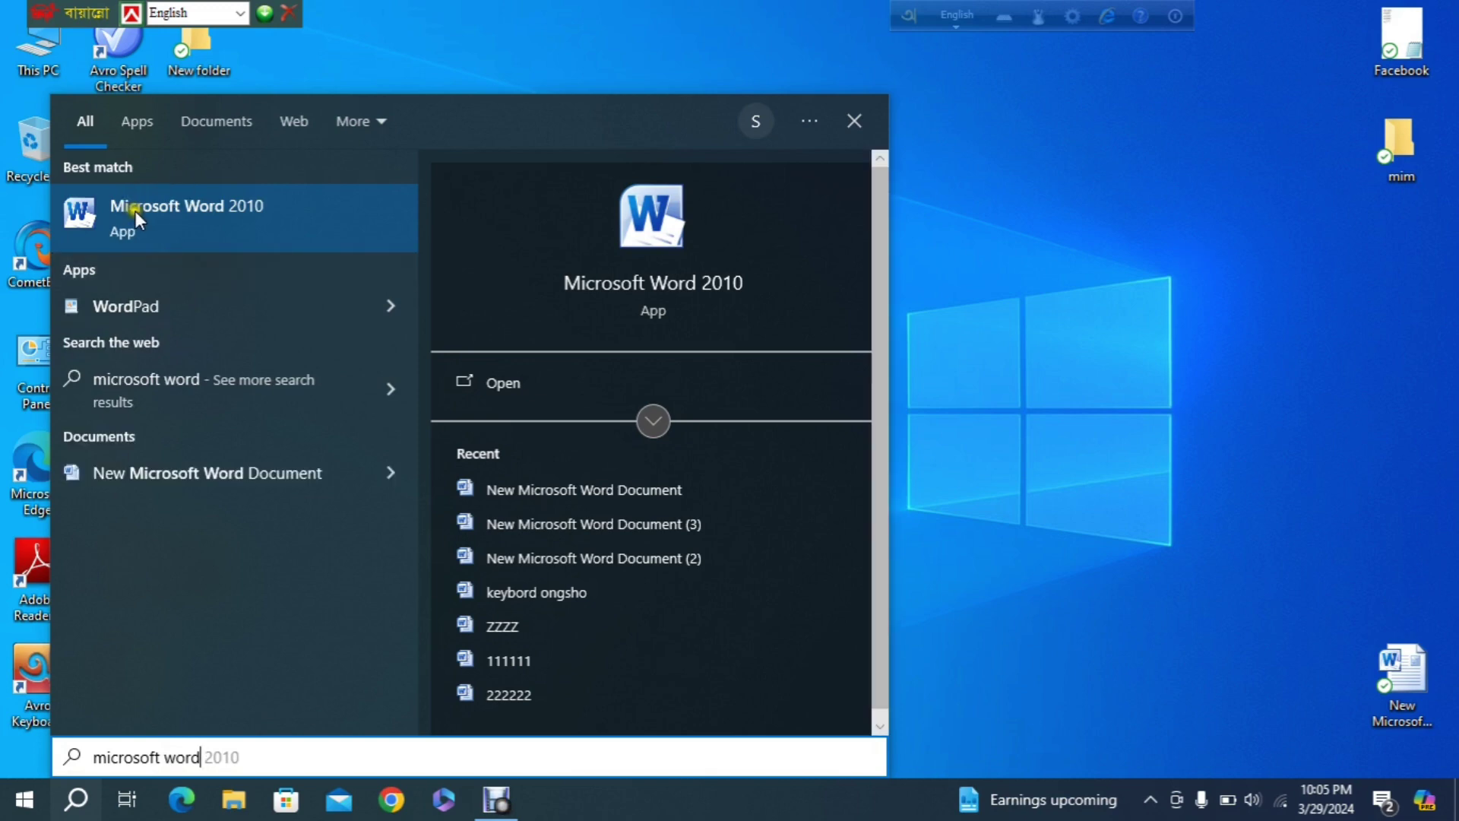
click(167, 206)
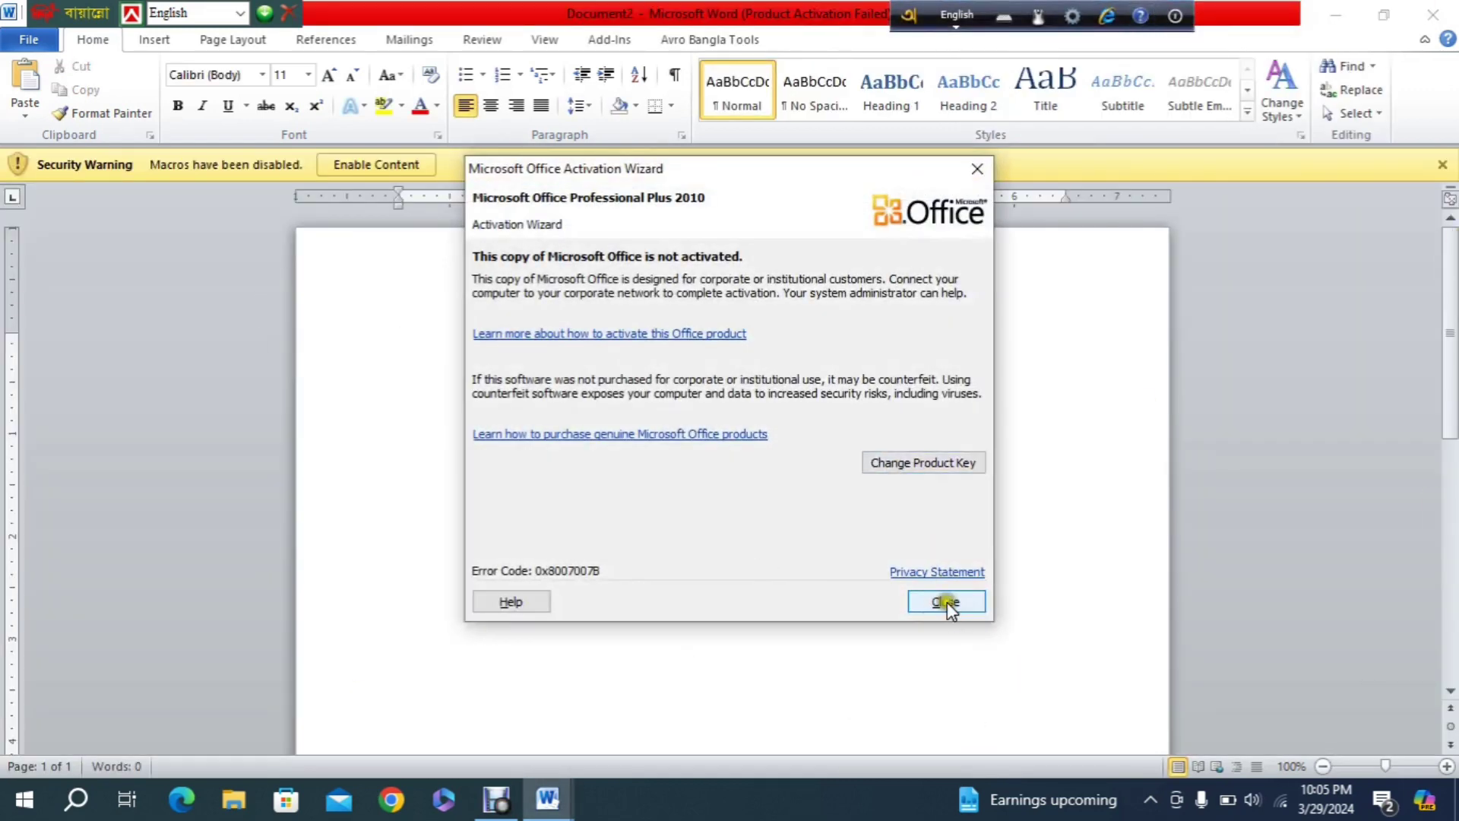
Dismiss the activation notice and macro warning in Document2, and close both open blank Word documents.
click(947, 601)
click(1442, 165)
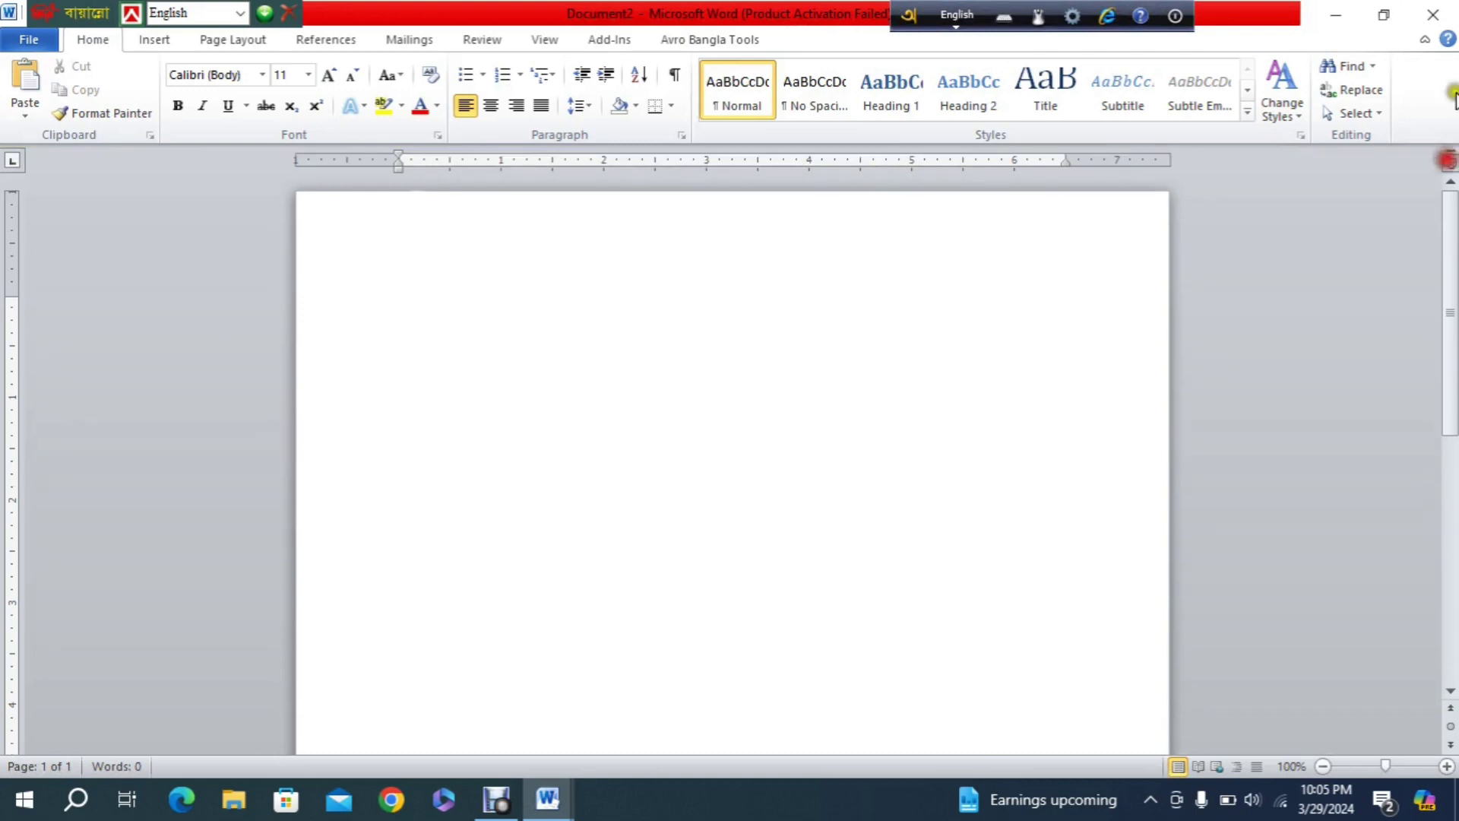
click(1434, 21)
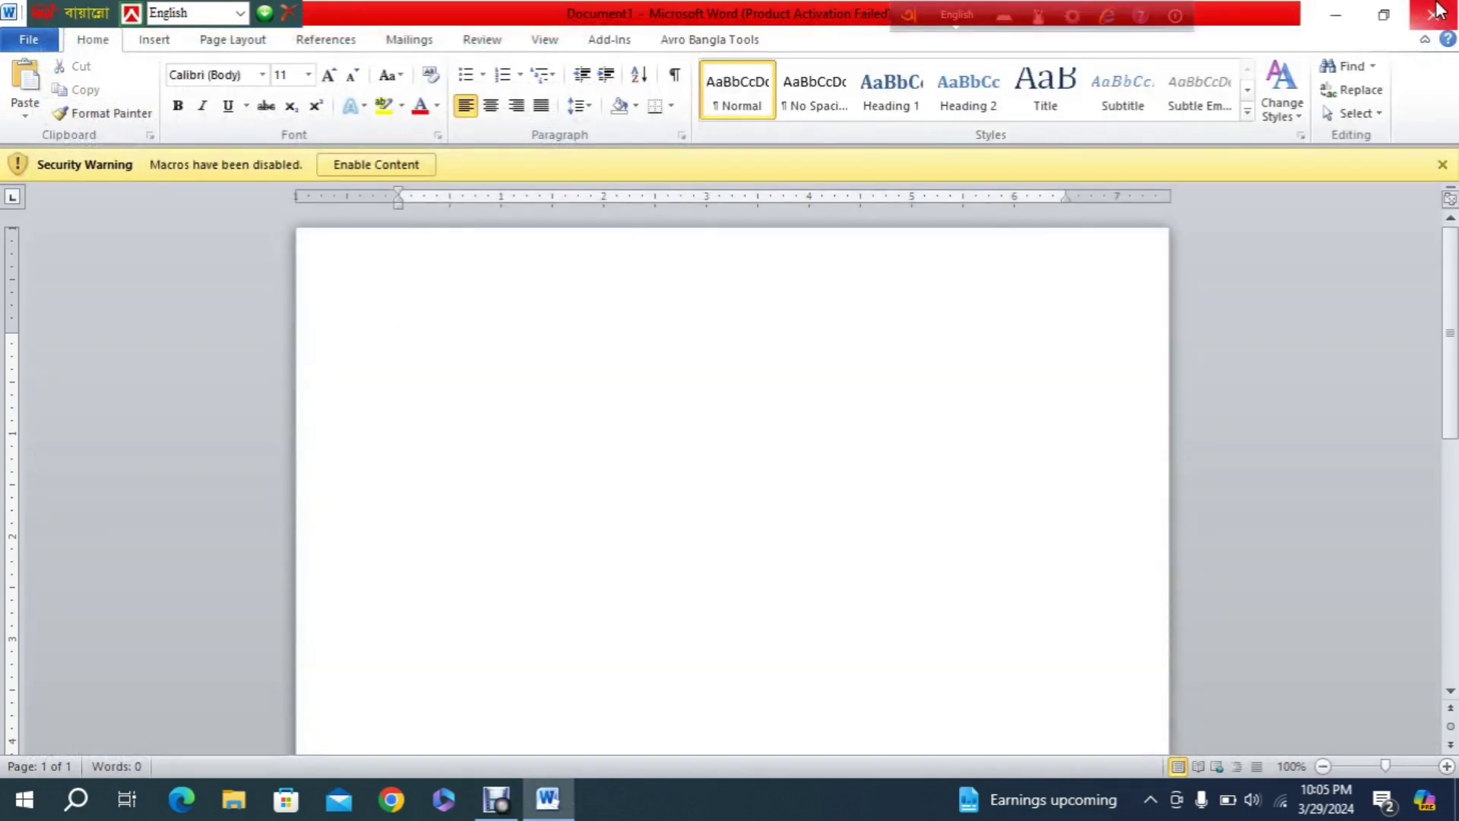
click(1439, 21)
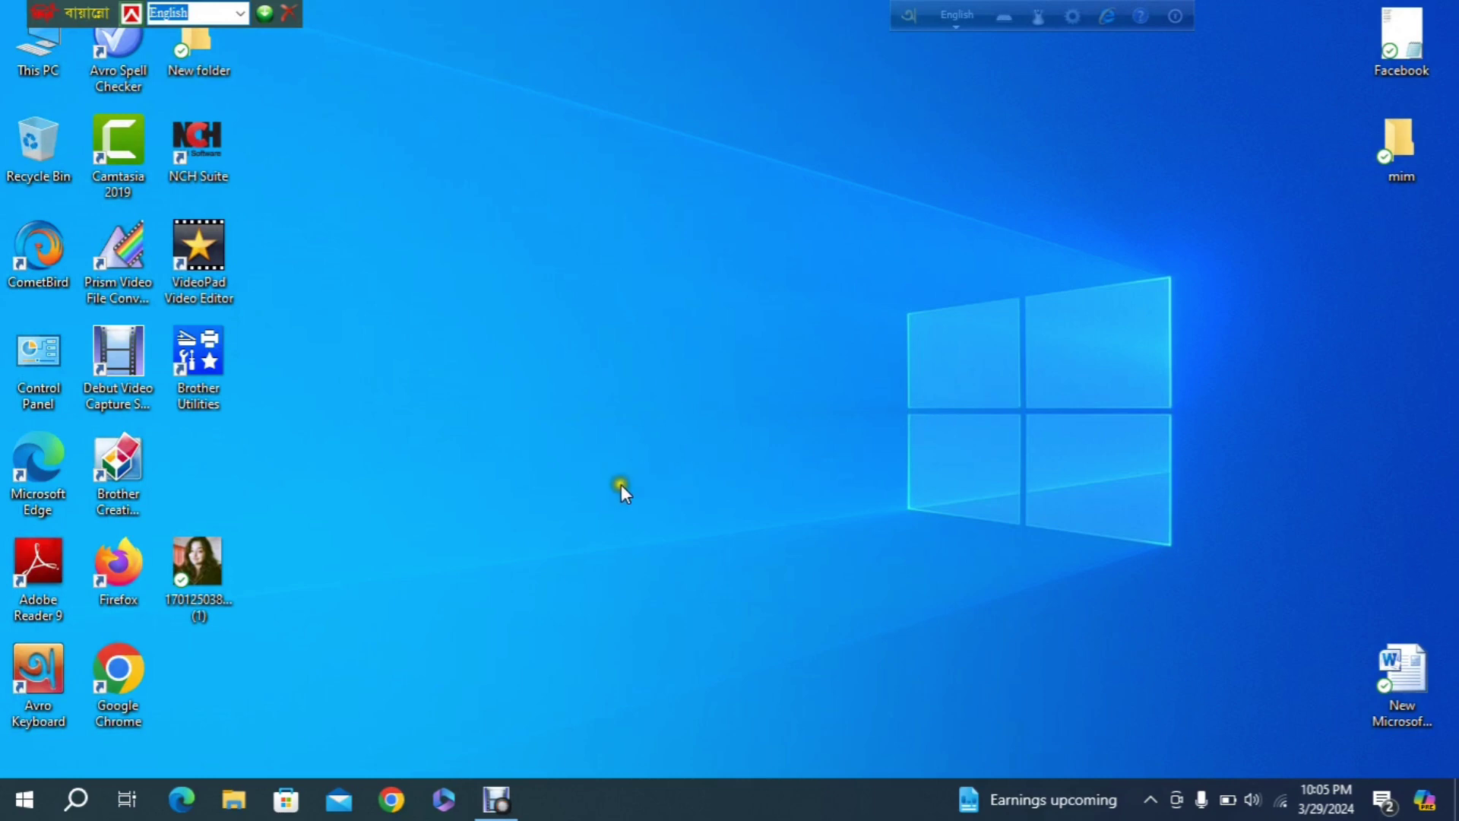
Create a Word document named "my document" on the desktop and open it, dismissing the activation notice.
right_click(641, 462)
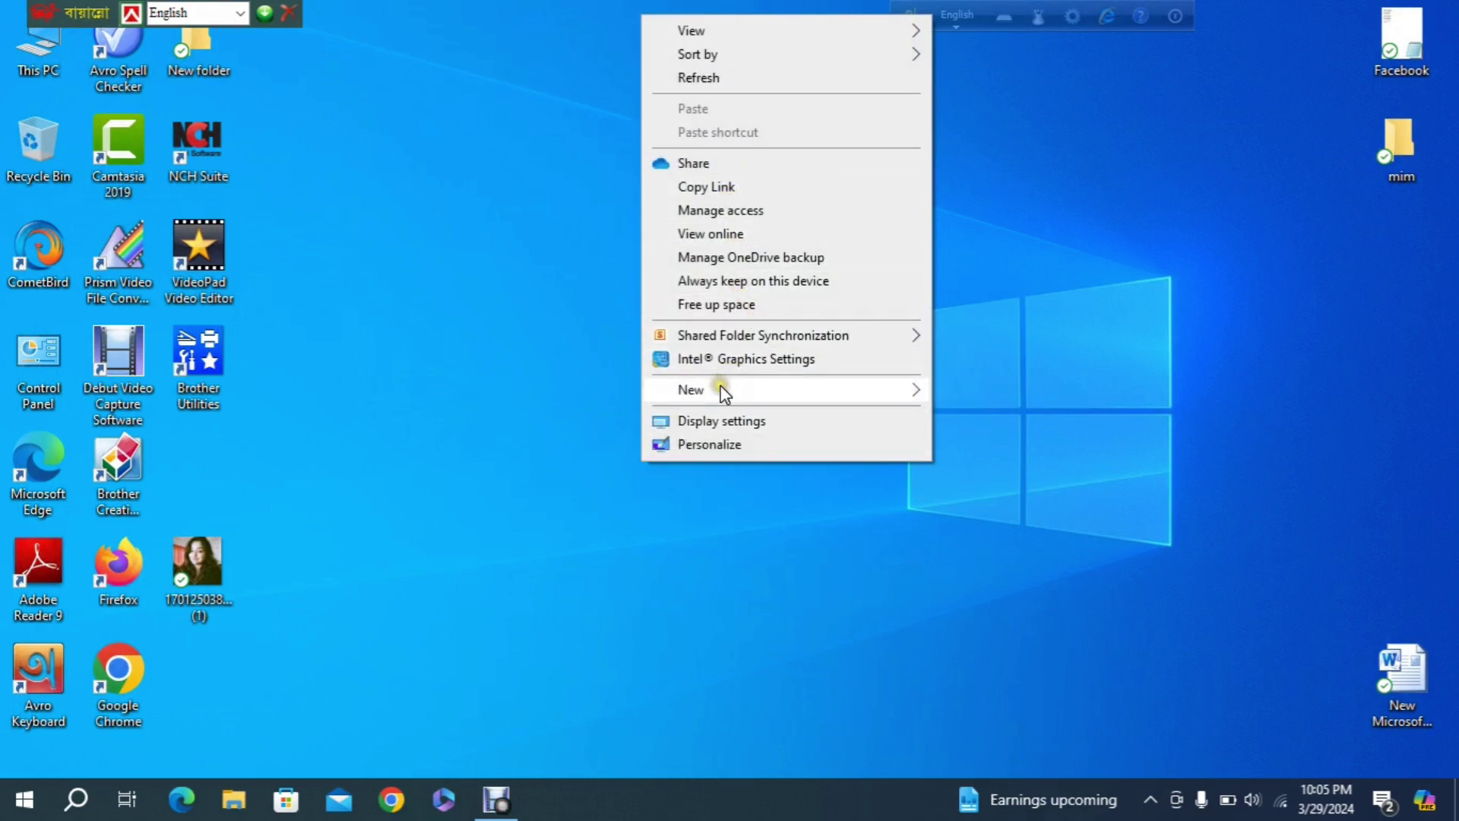
mouse_move(720, 388)
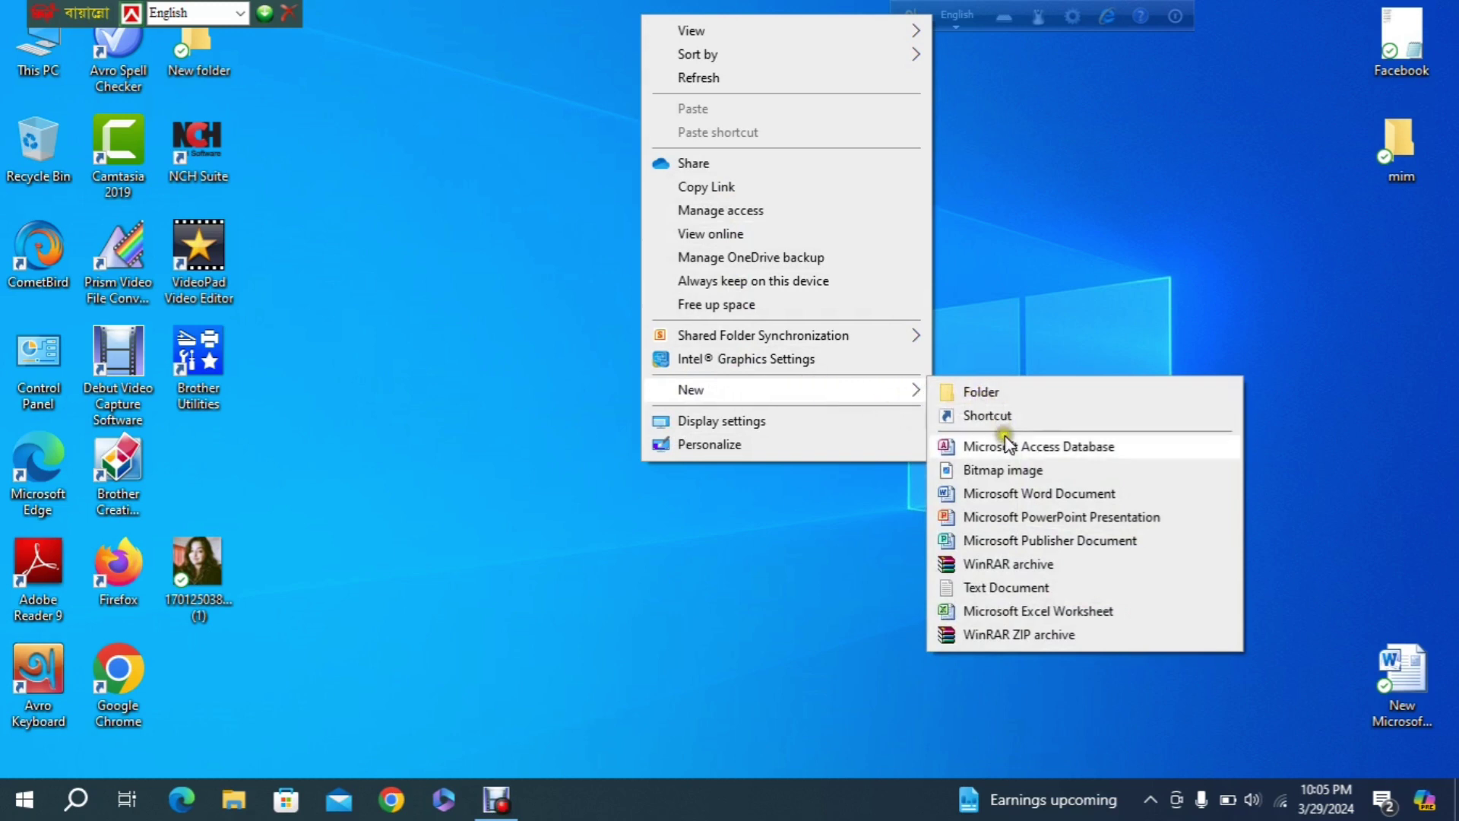
click(1016, 493)
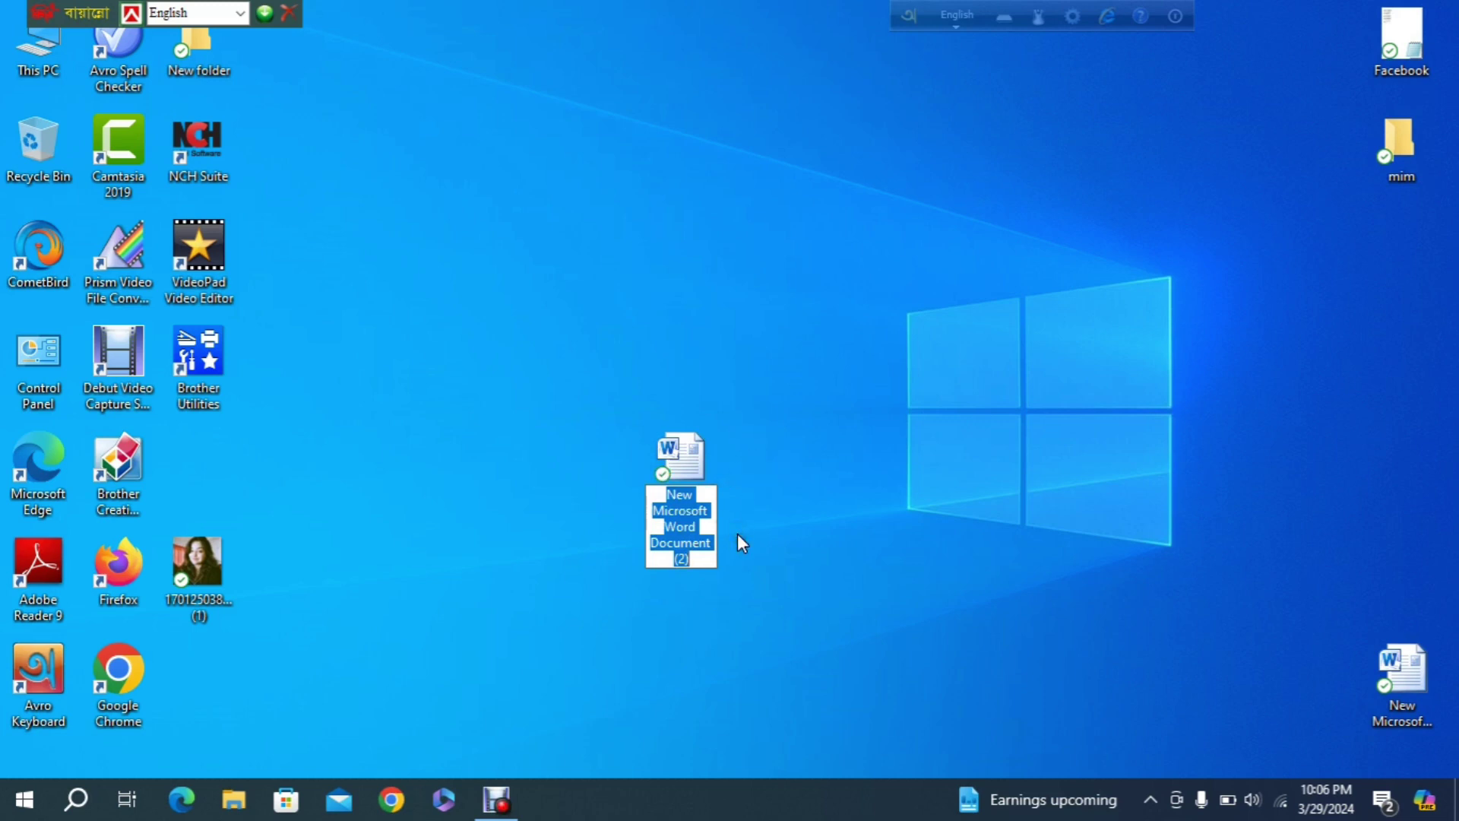
text(m)
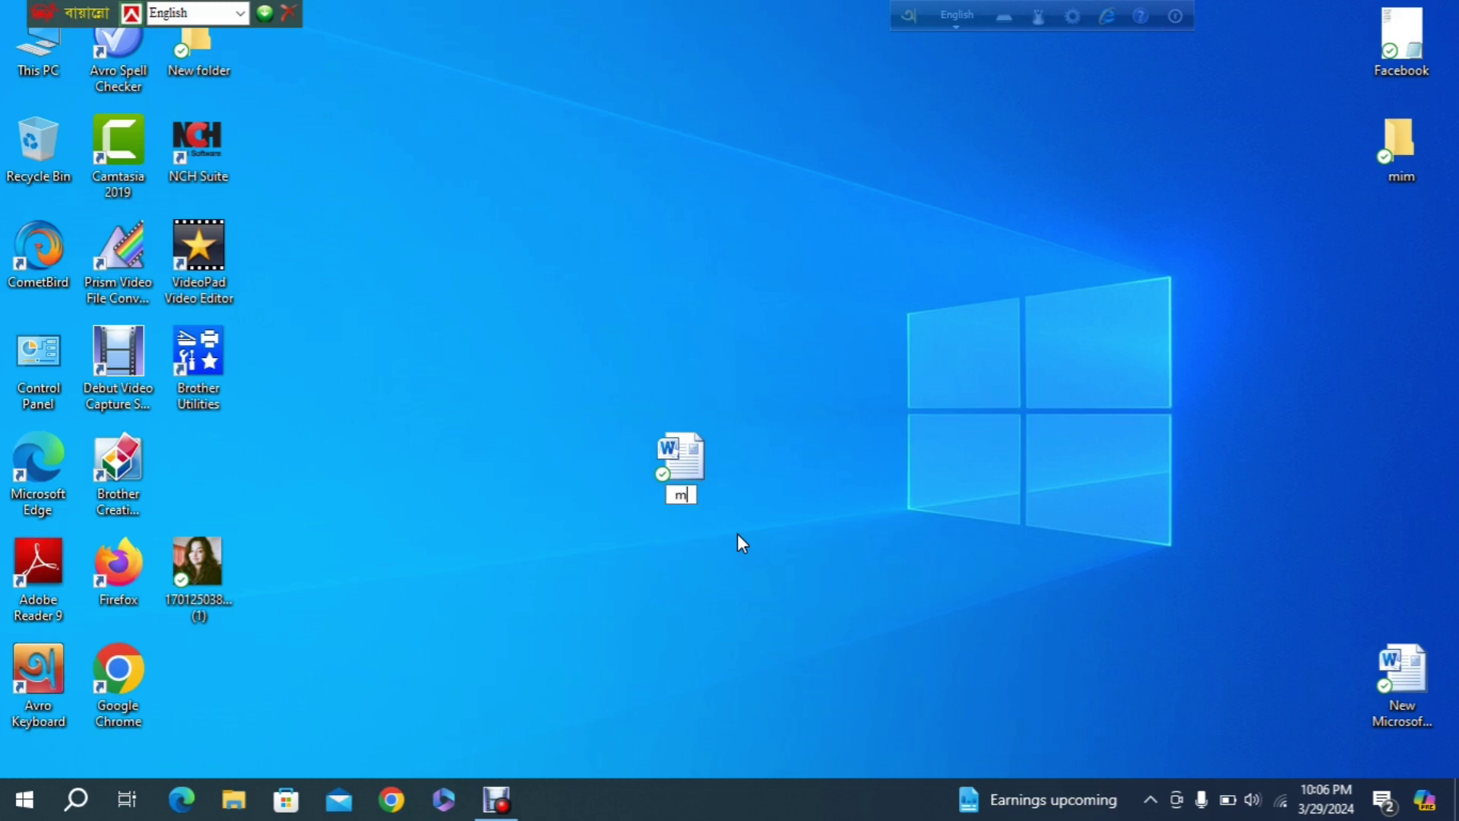
text(y document)
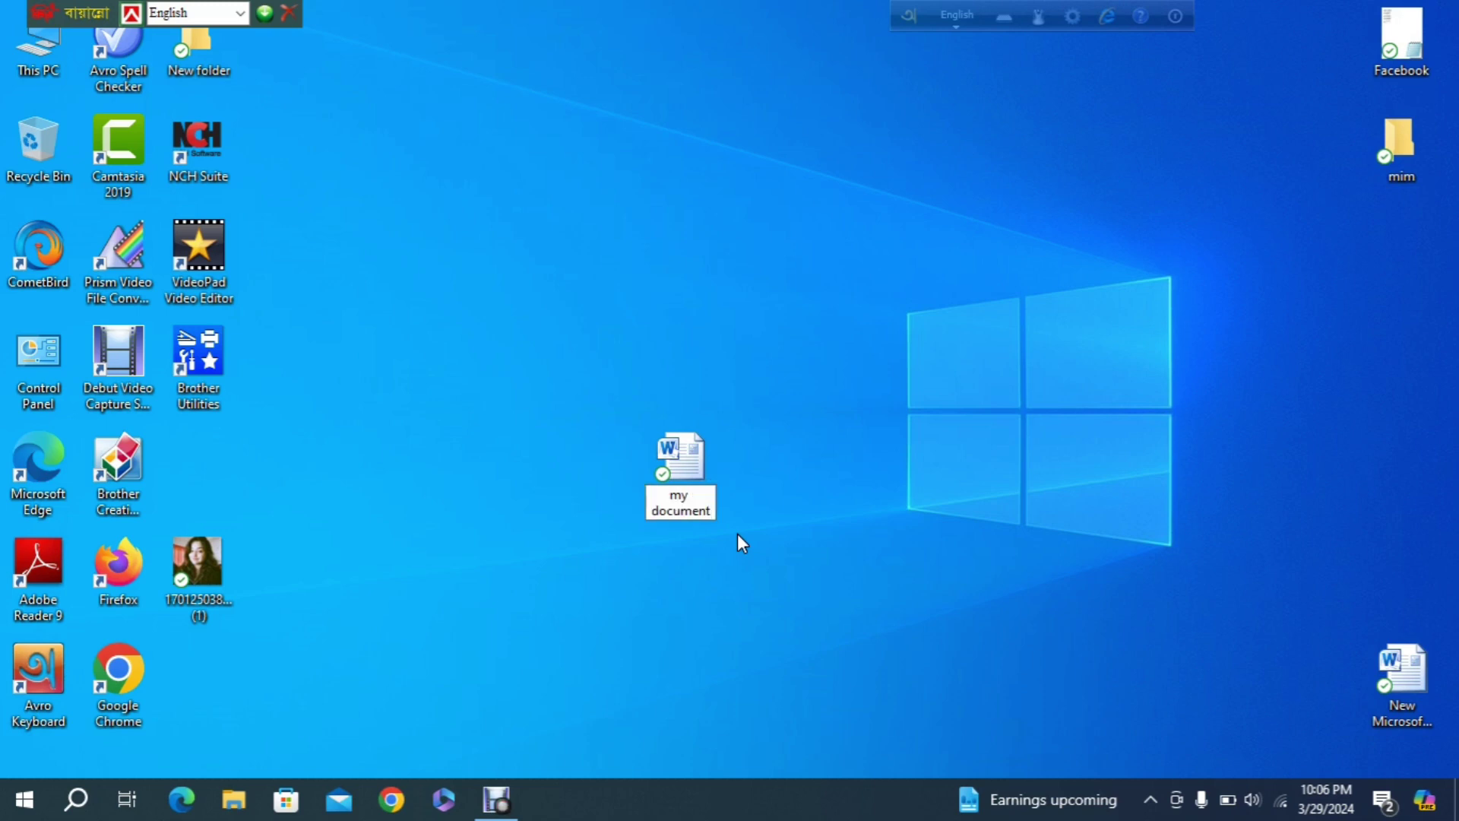
key(Return)
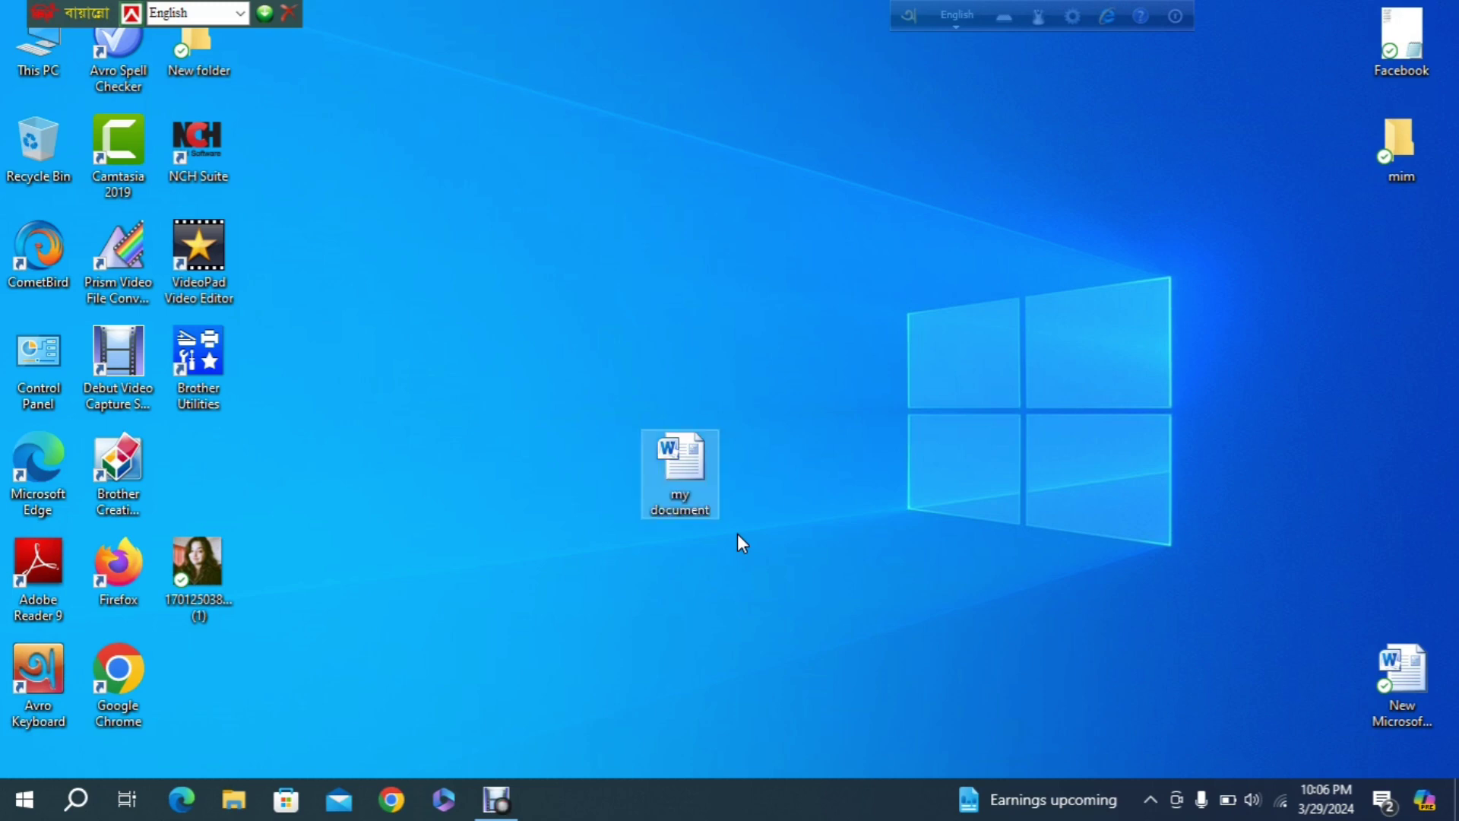
double_click(673, 469)
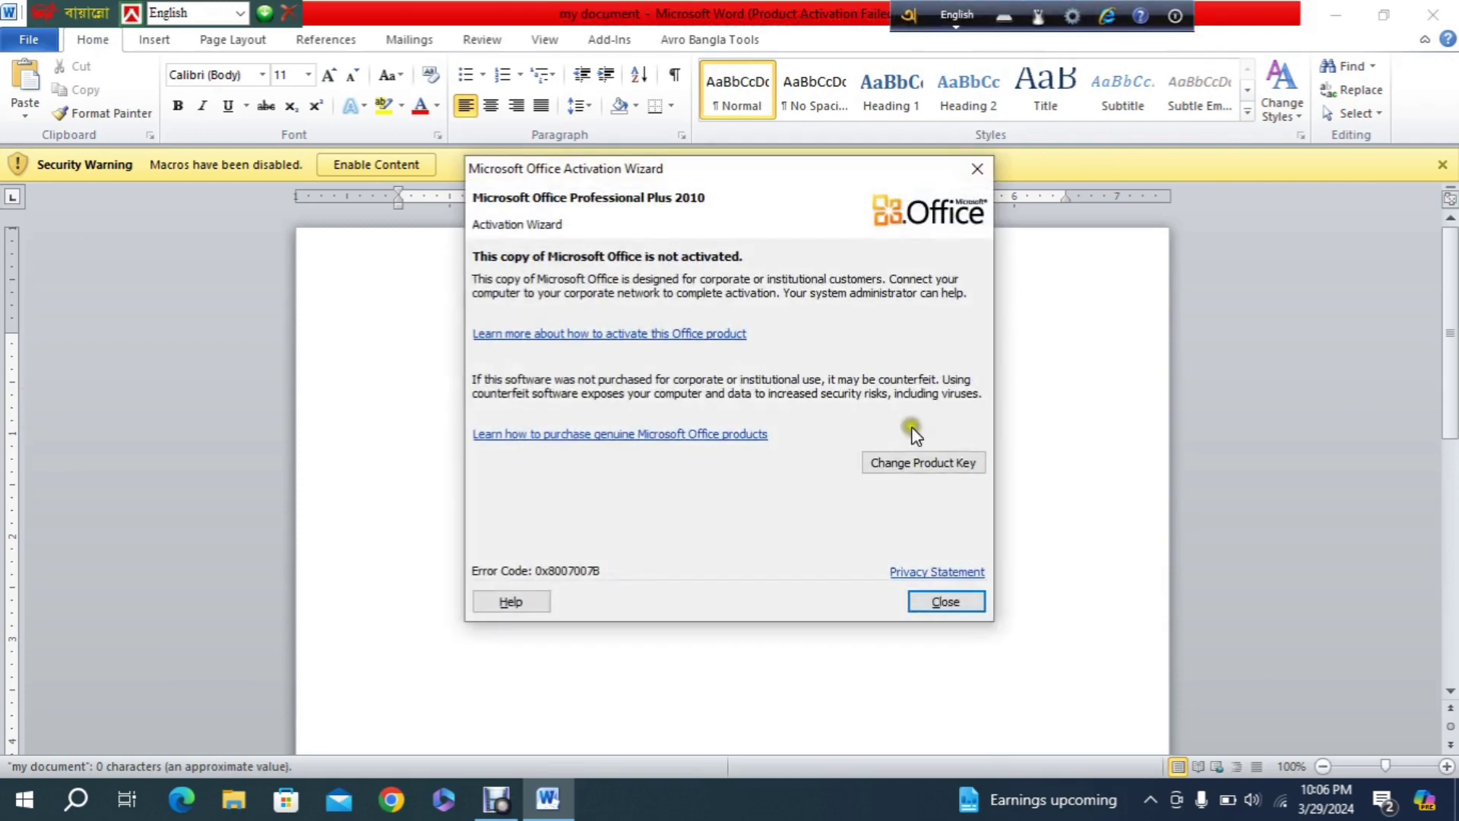
click(945, 602)
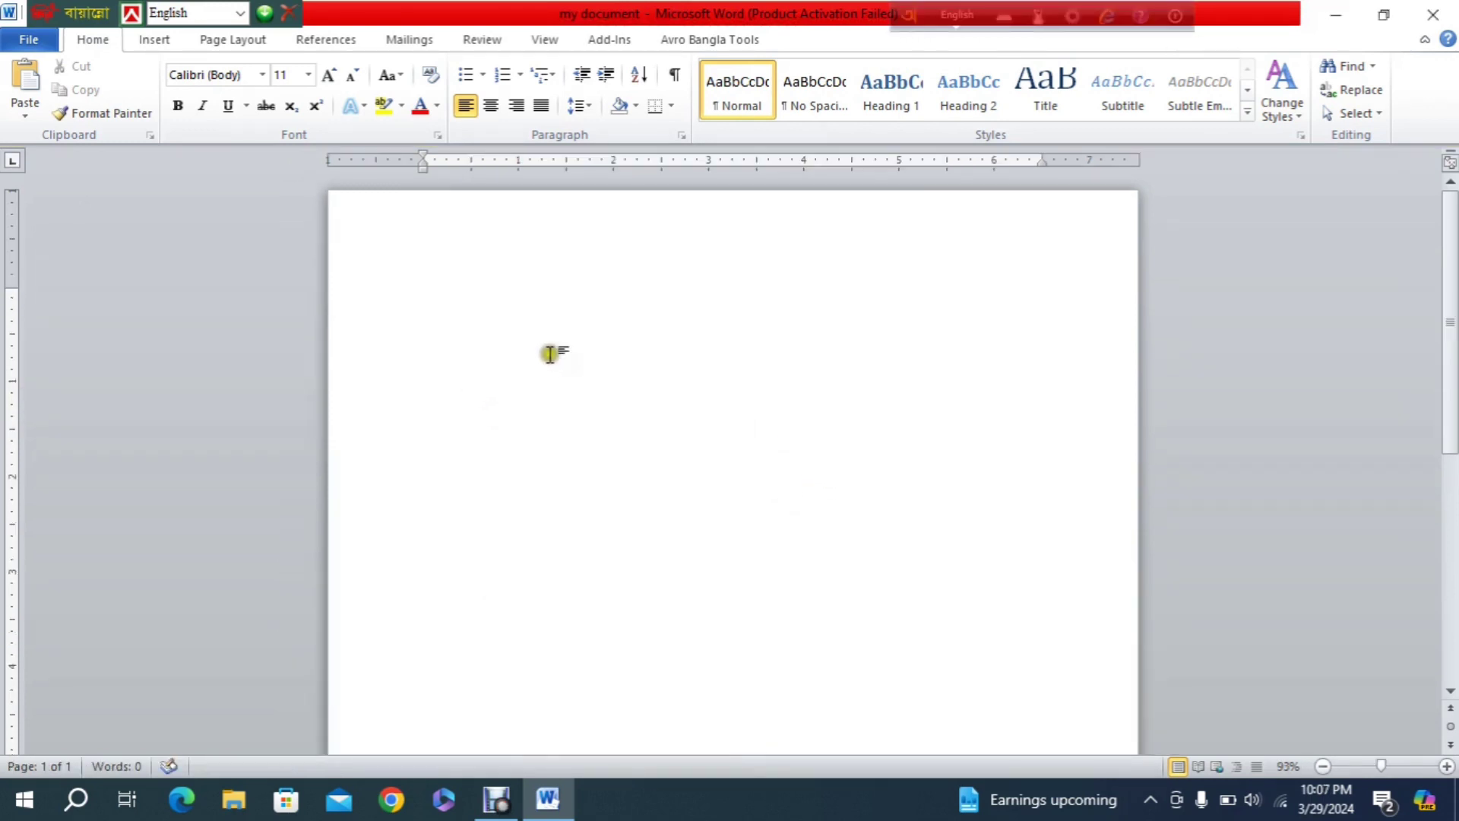
Exit the Avro Keyboard bar and hide the Bijoy Bayanno bar in the system tray to clear the title bar.
click(1177, 16)
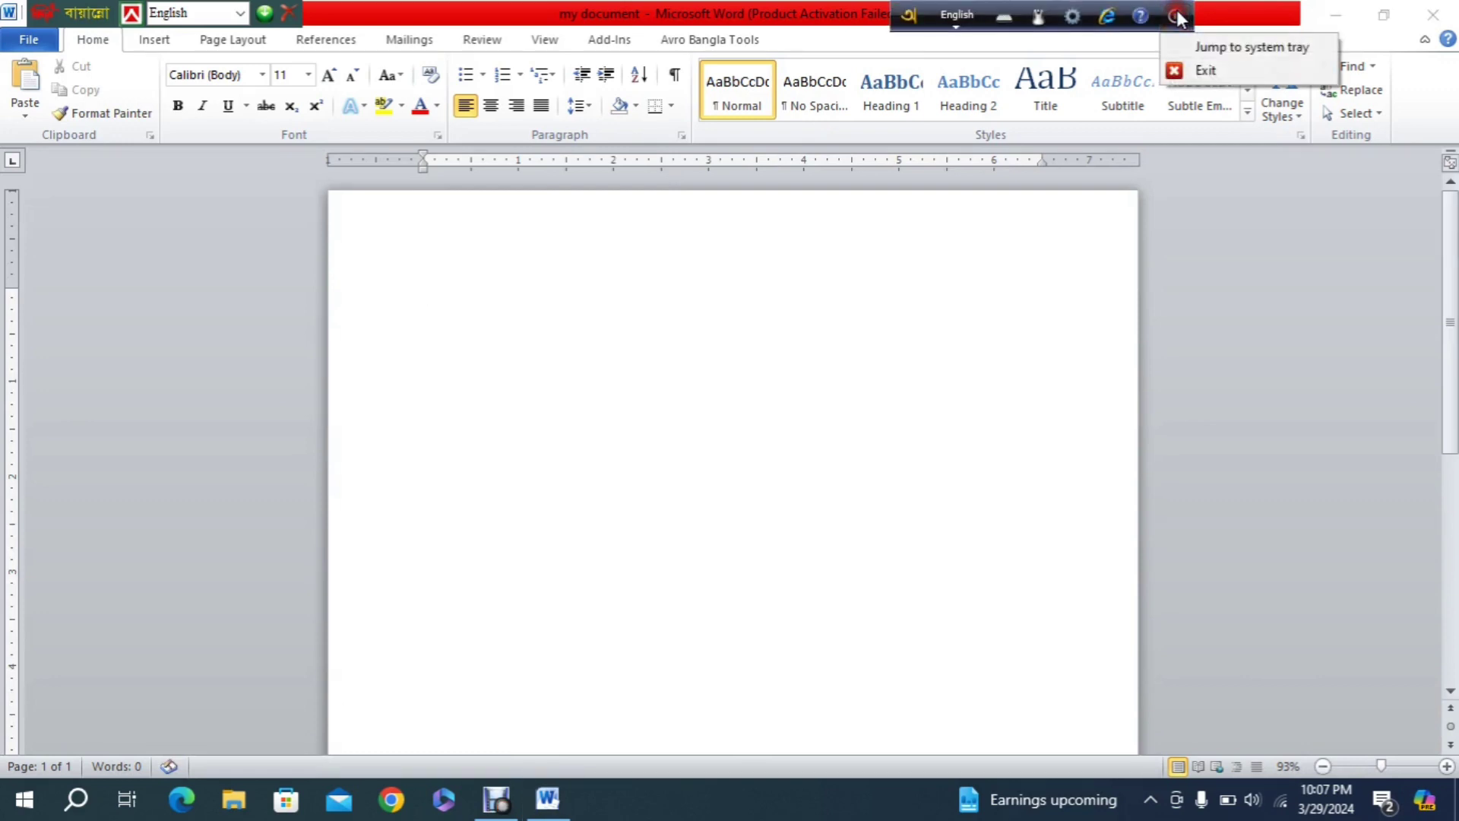
click(1205, 69)
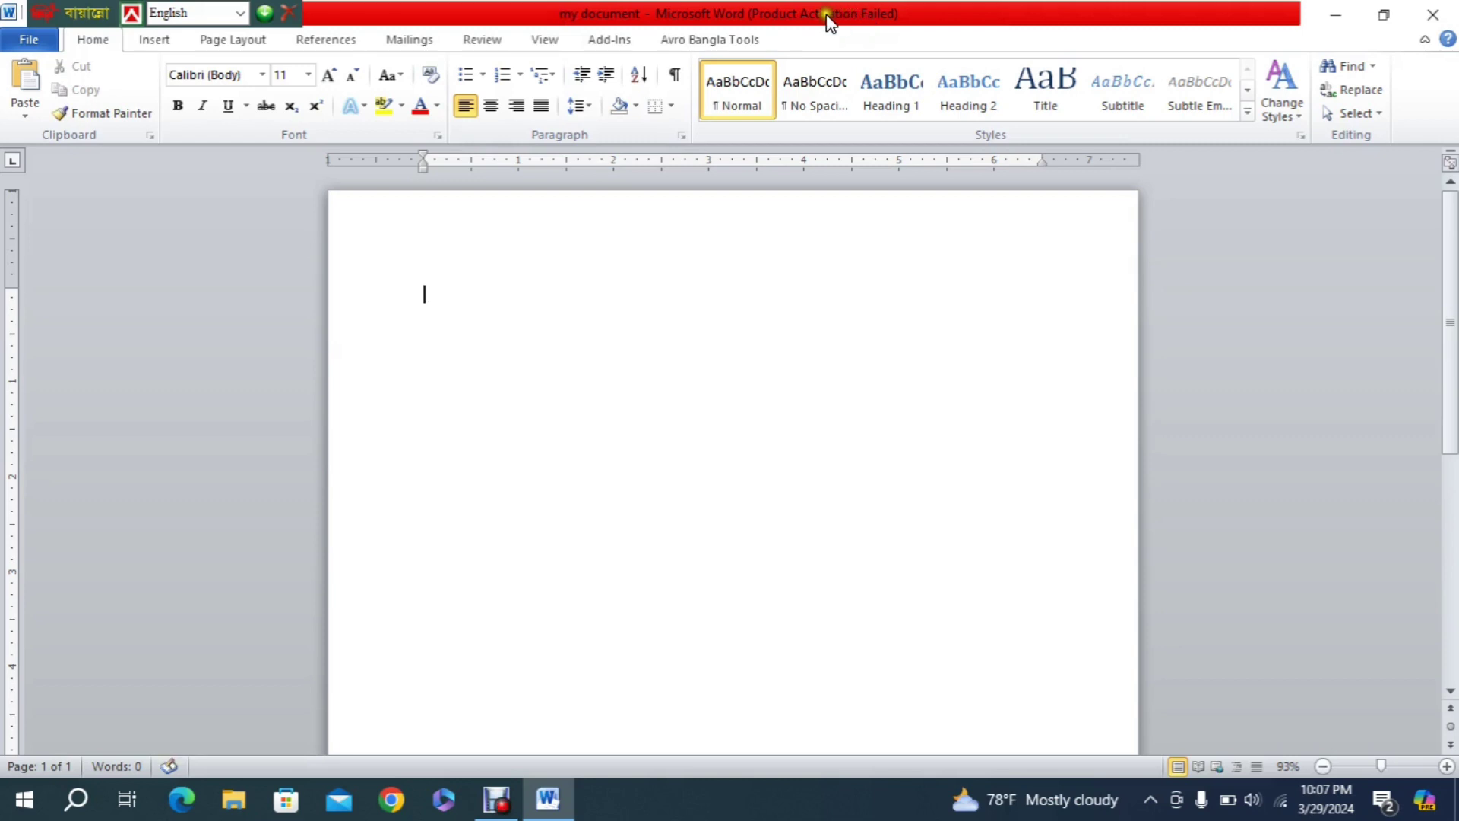
mouse_move(292, 4)
mouse_down()
mouse_move(430, 22)
mouse_move(511, 12)
mouse_up()
click(265, 14)
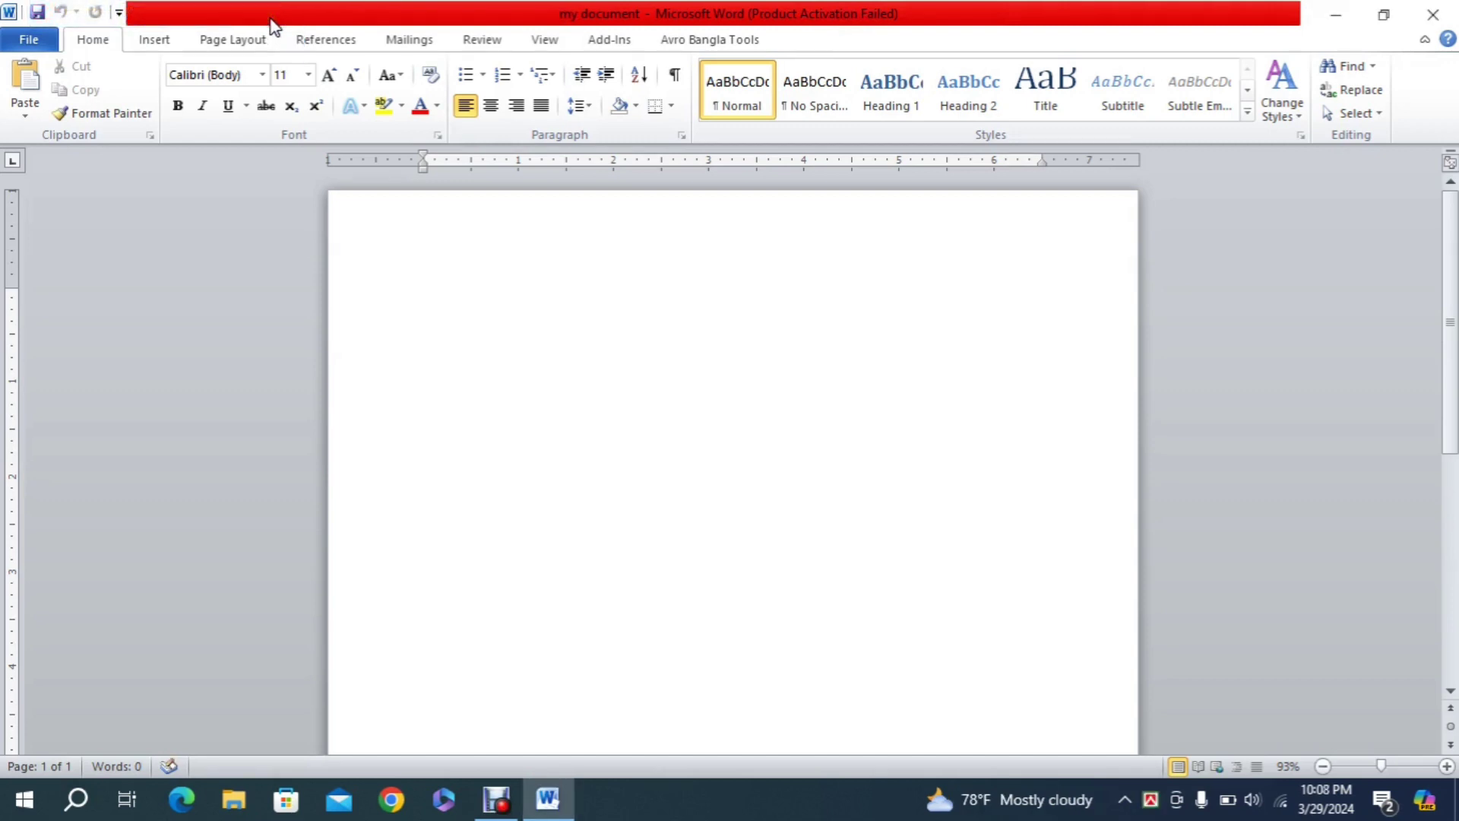
click(81, 16)
click(34, 13)
click(102, 11)
click(56, 13)
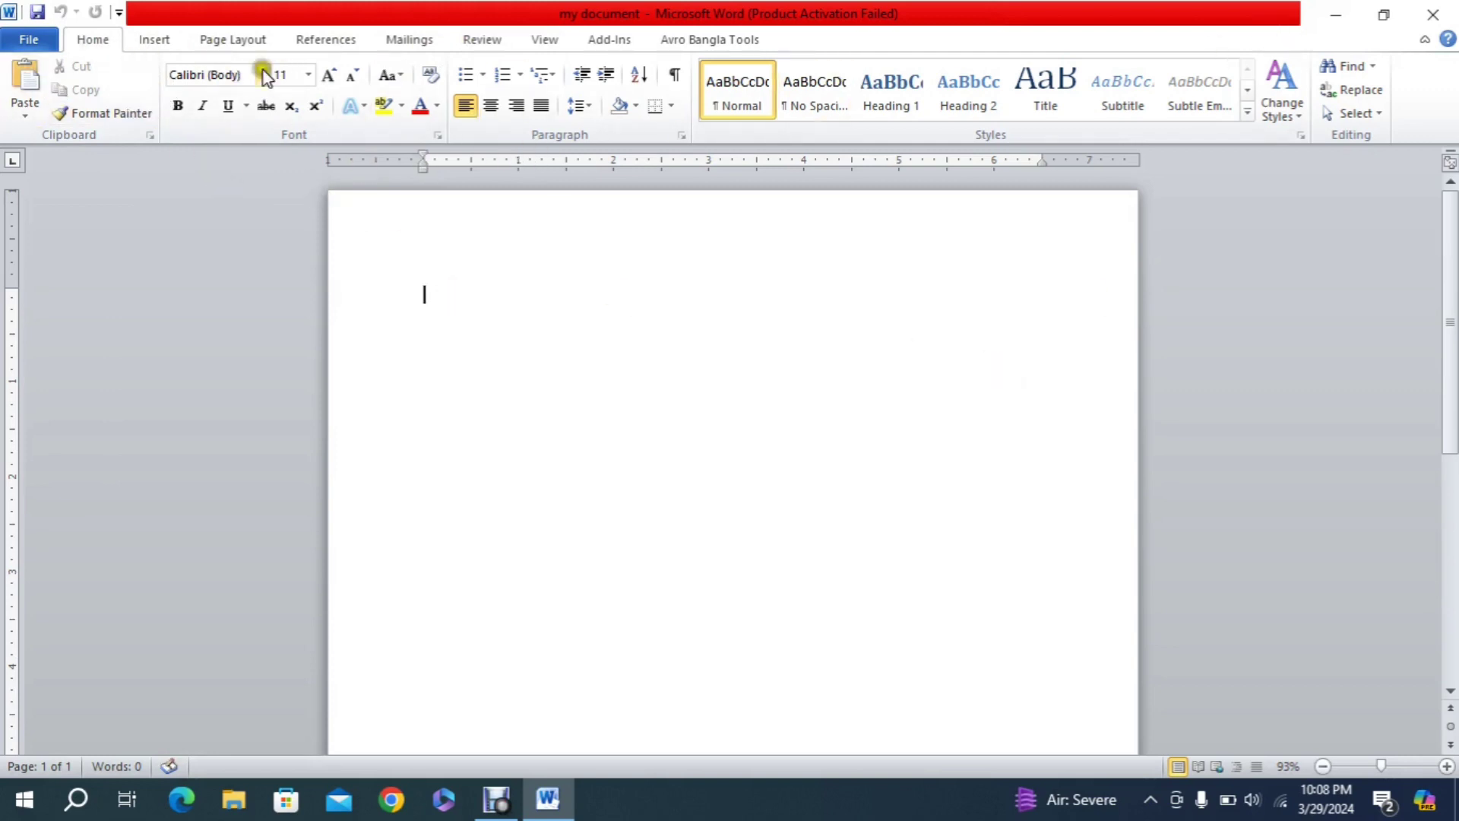
Set the font size to 22 and place the text cursor at the start of the blank page.
click(308, 75)
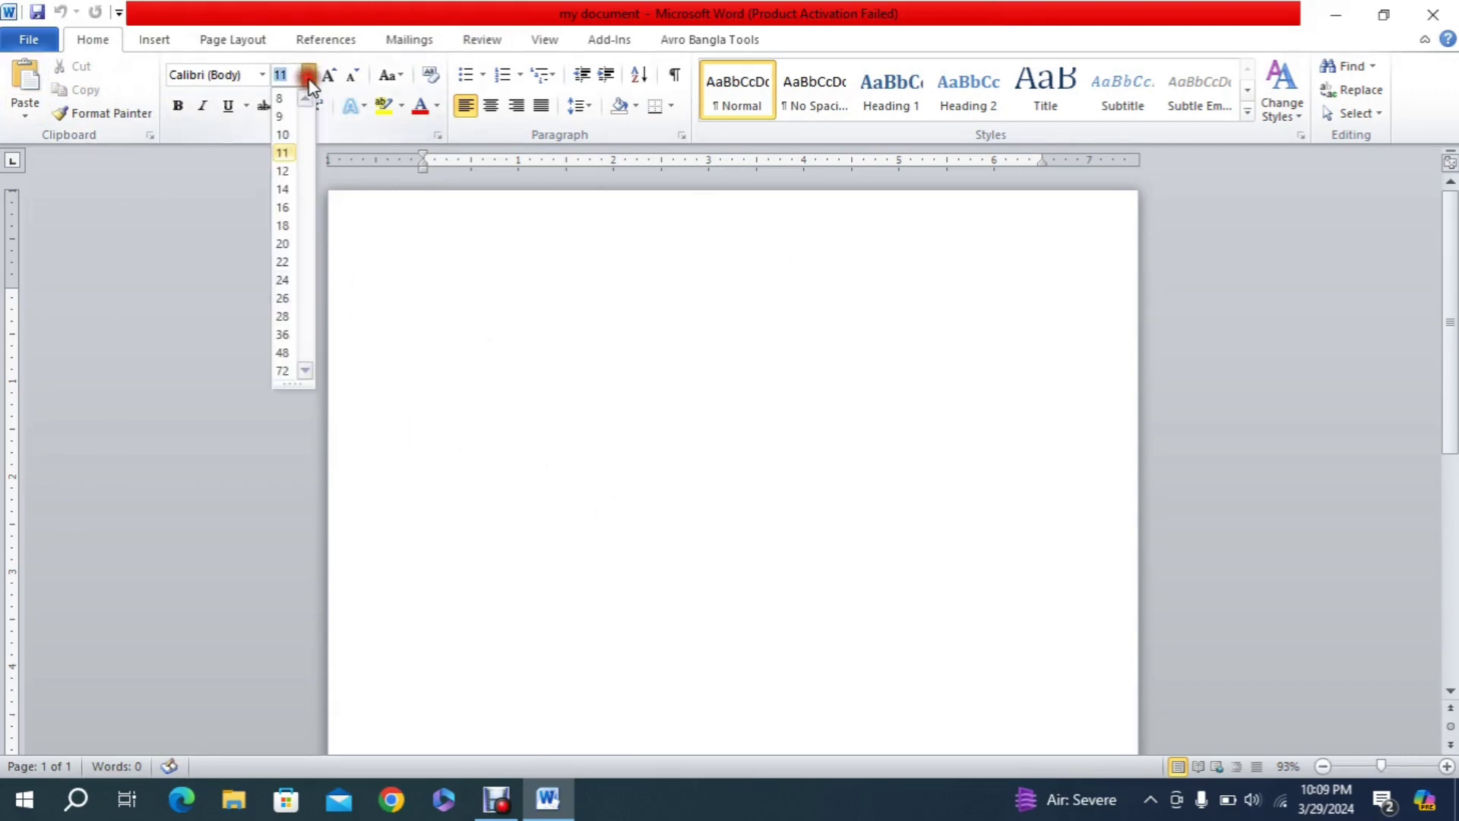
click(283, 262)
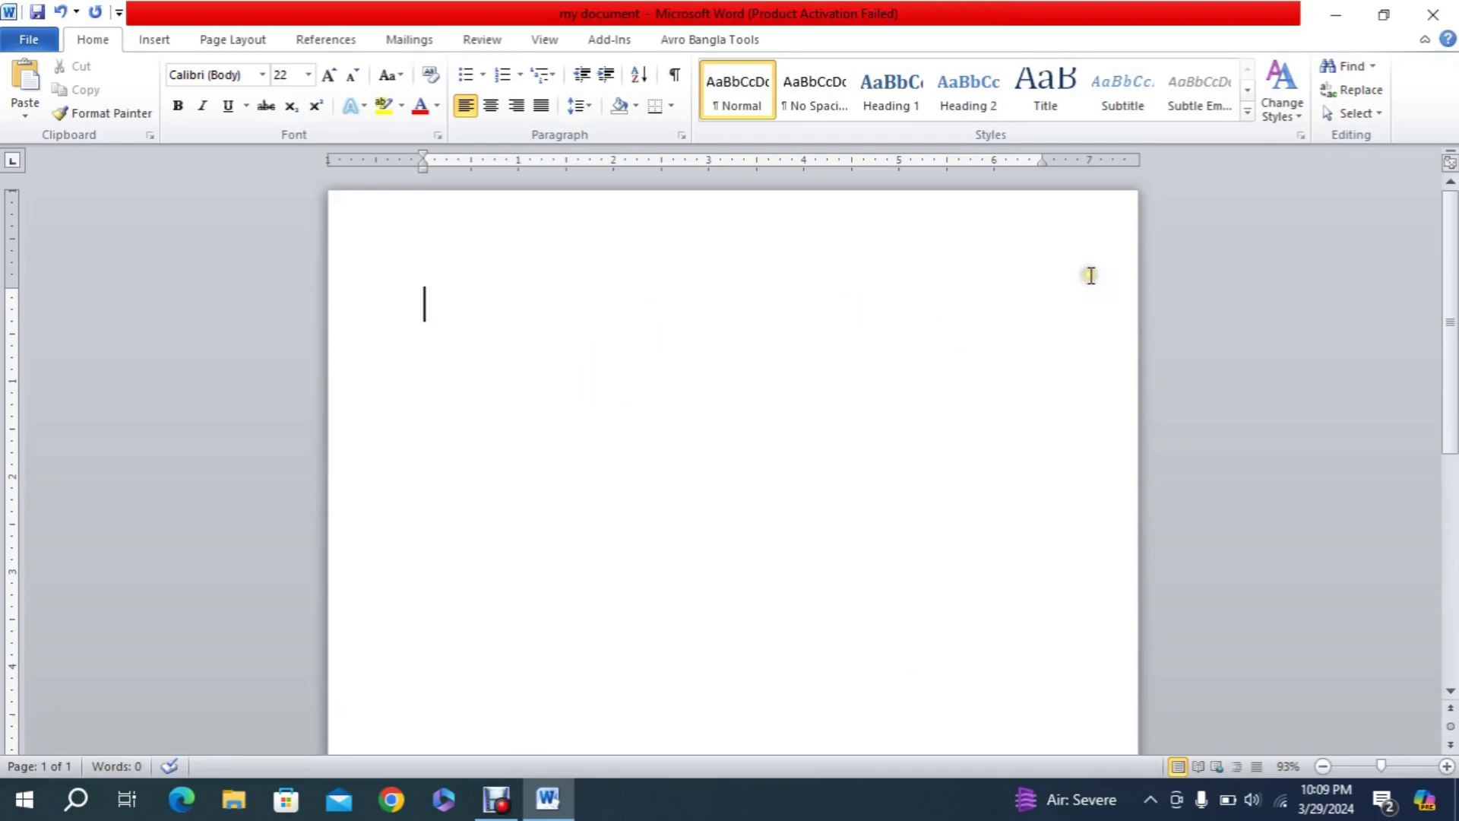
click(436, 307)
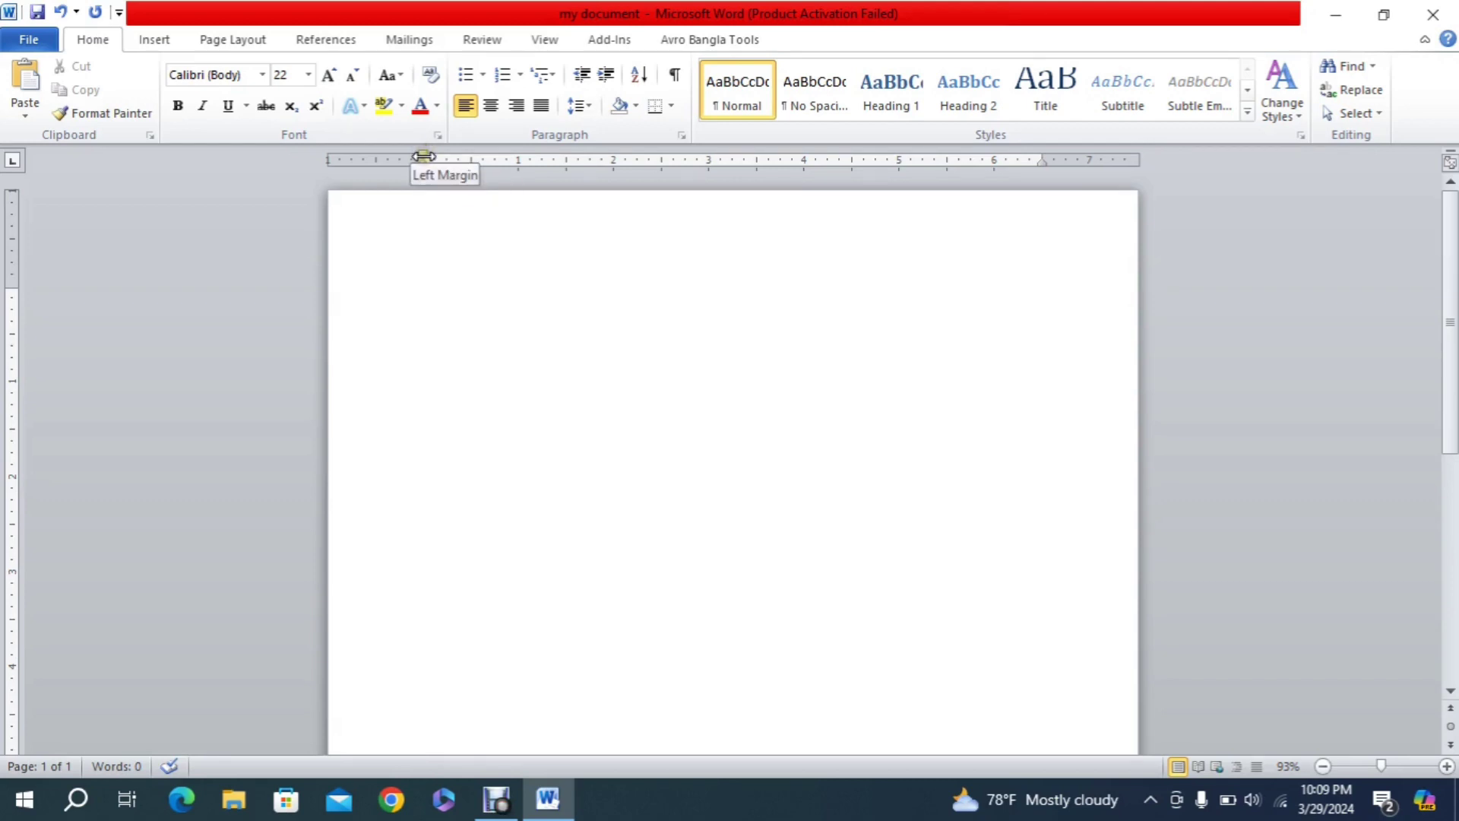
Move the page's left margin slightly outward on the horizontal ruler.
mouse_move(421, 157)
mouse_down()
mouse_move(474, 167)
mouse_move(394, 167)
mouse_move(436, 170)
mouse_move(415, 169)
mouse_up()
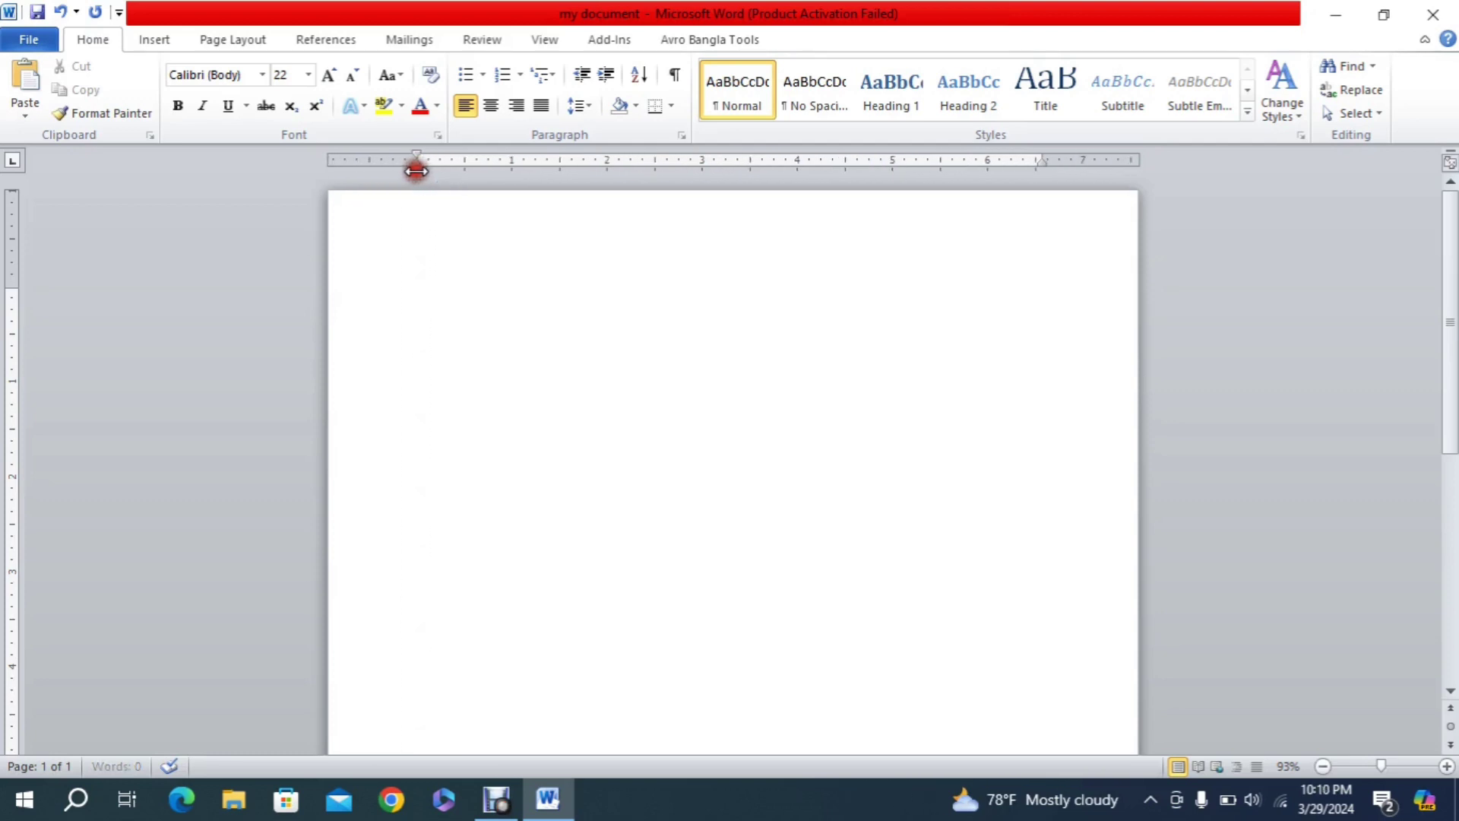
drag(1451, 287, 1426, 173)
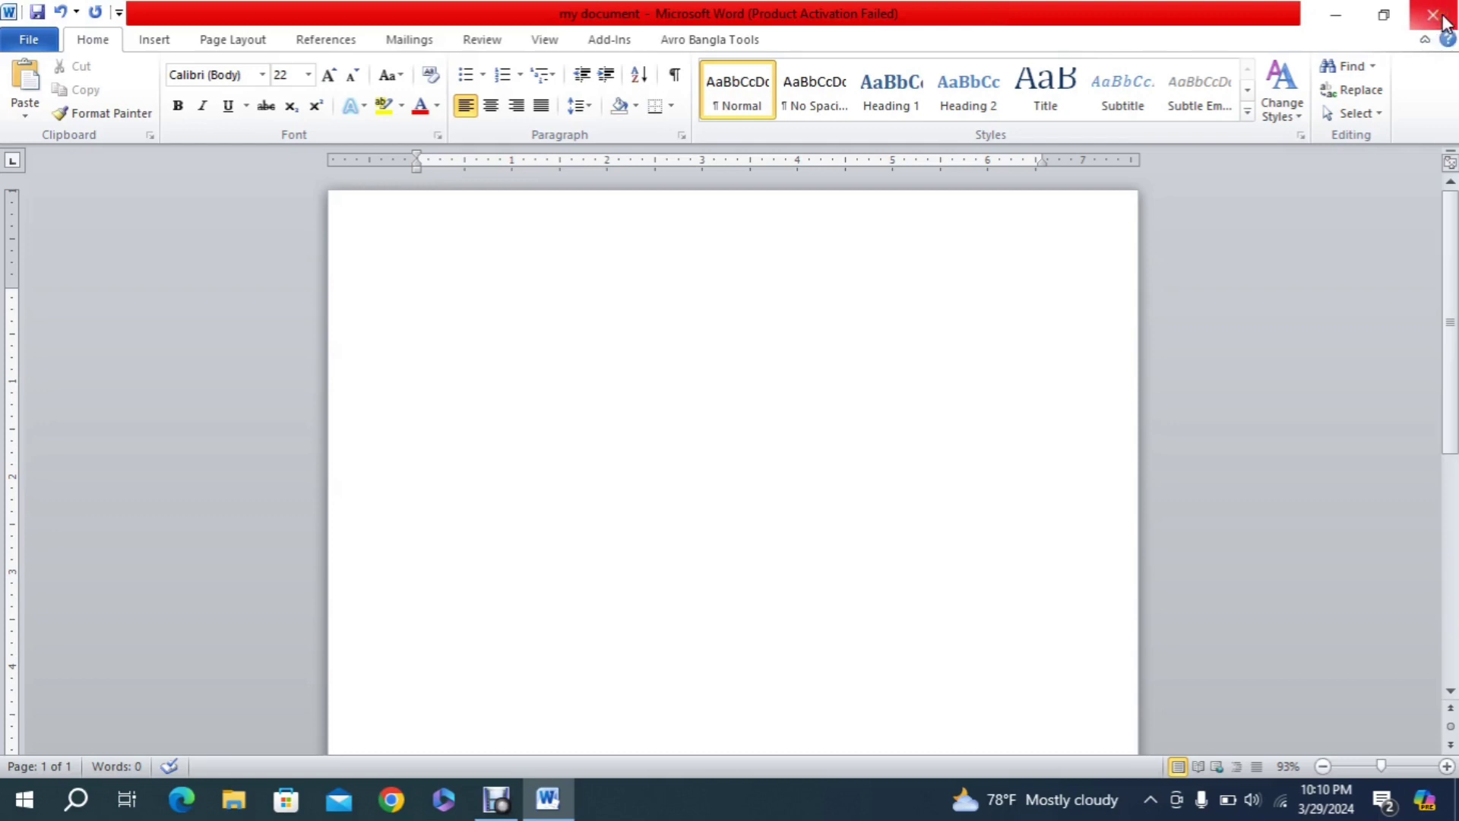
Restore down and re-maximize the document window, and minimize it to the taskbar and bring it back.
click(1383, 20)
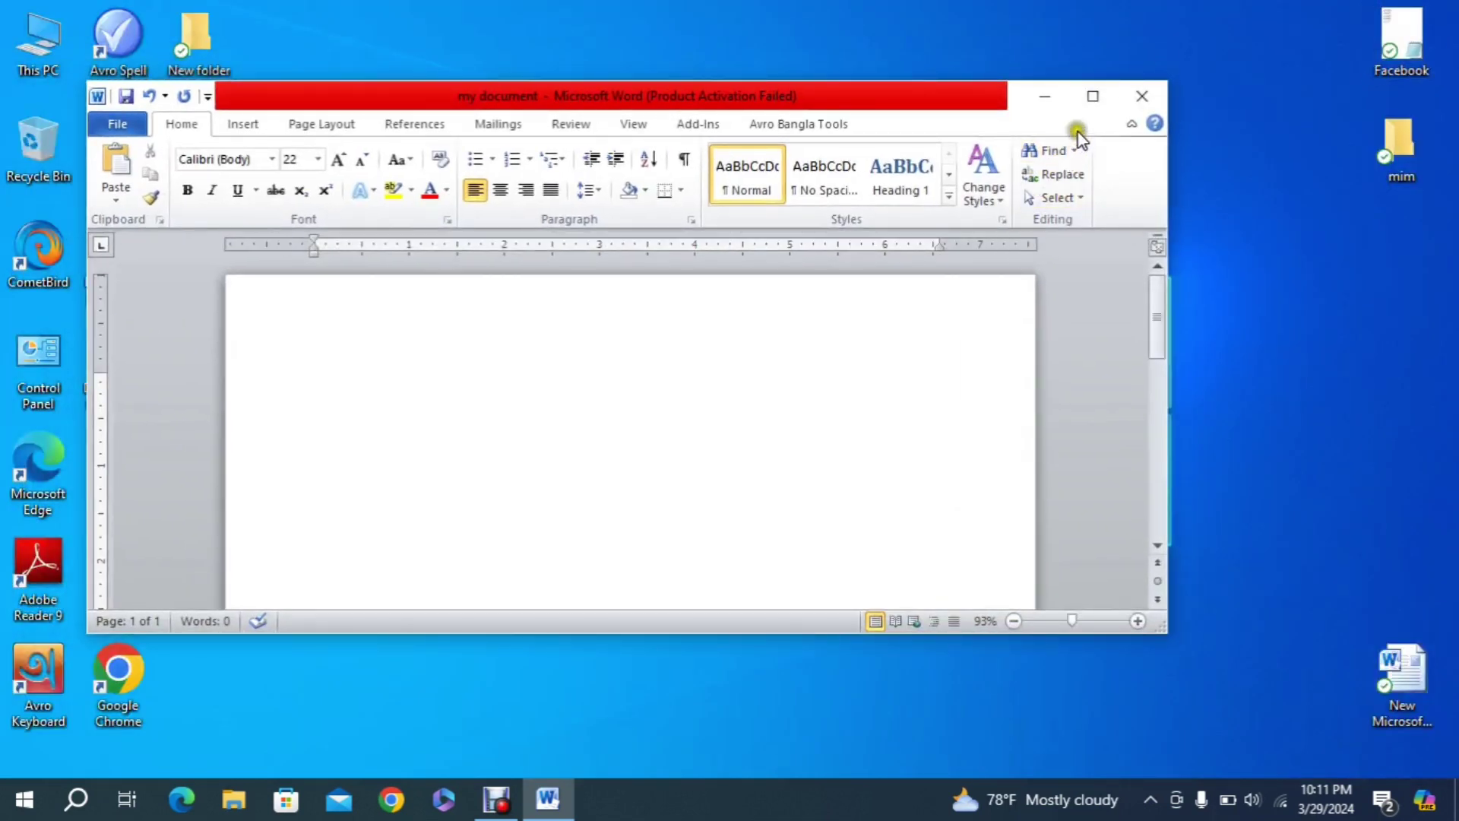
click(1092, 96)
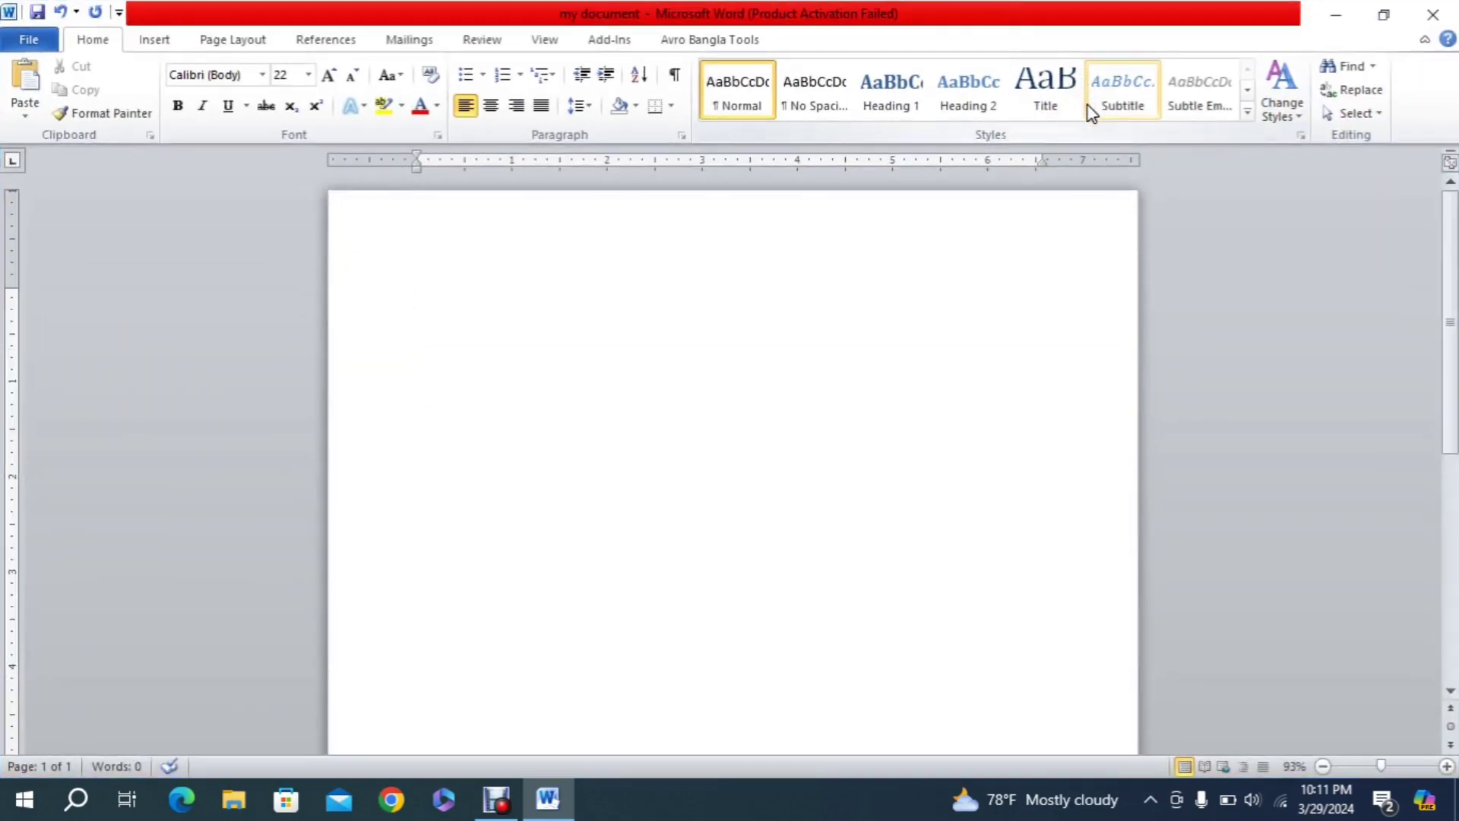
click(1329, 17)
click(1334, 22)
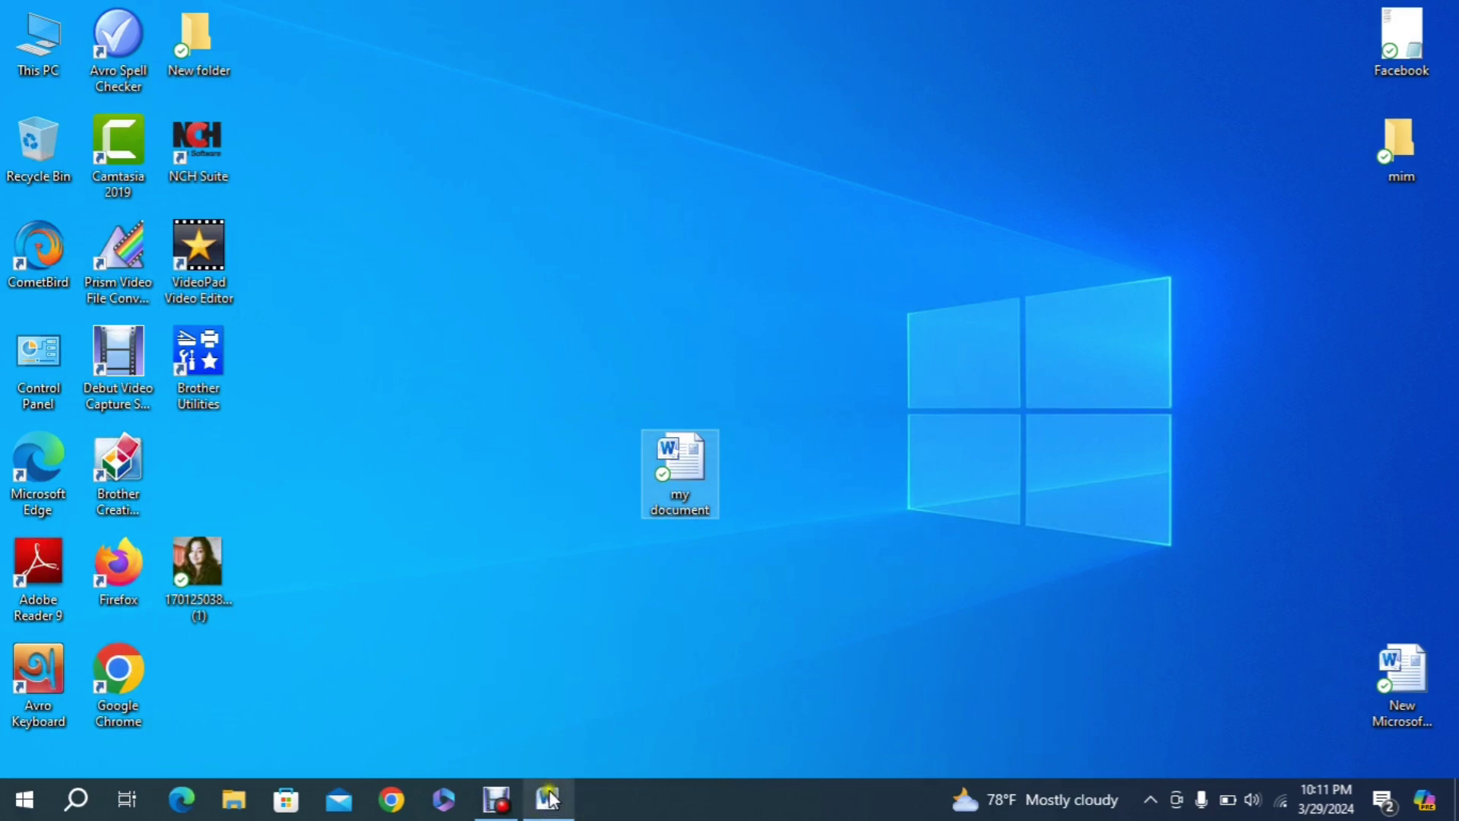
mouse_move(550, 806)
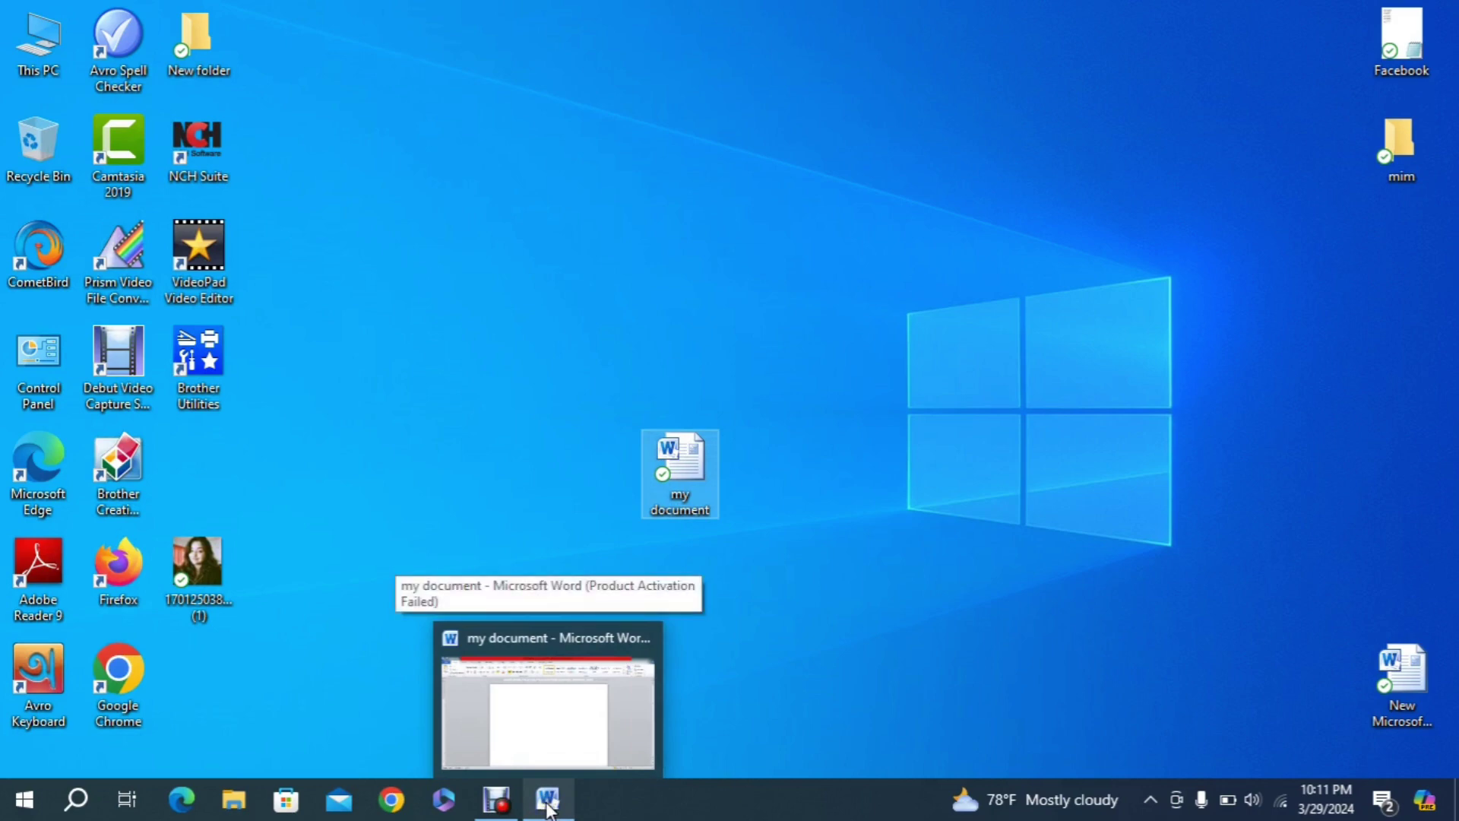
click(548, 801)
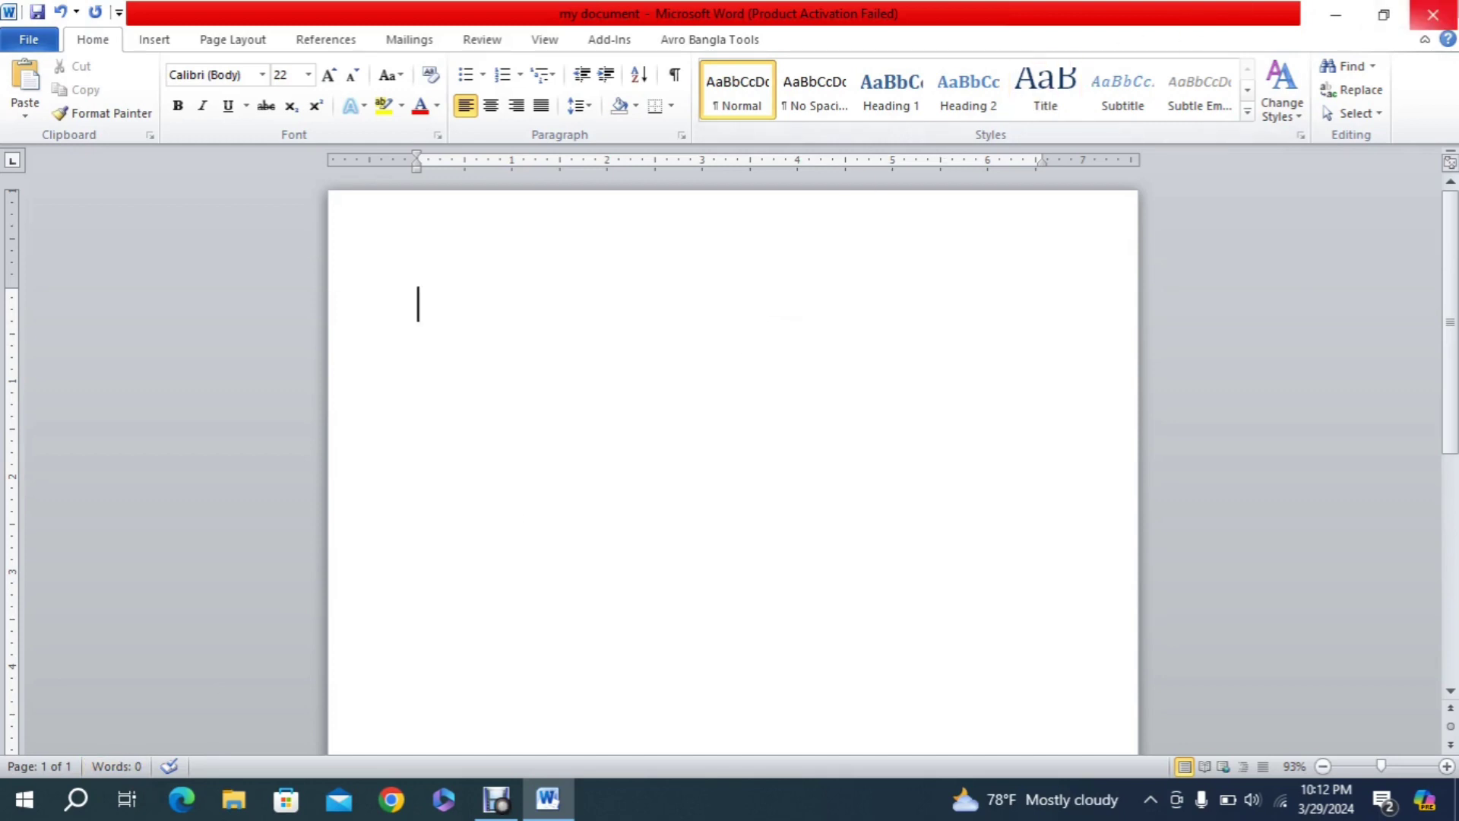
Write "I am a student" on the page, and try zoom levels of 77% and 164% before settling on 96%.
text(I am a st)
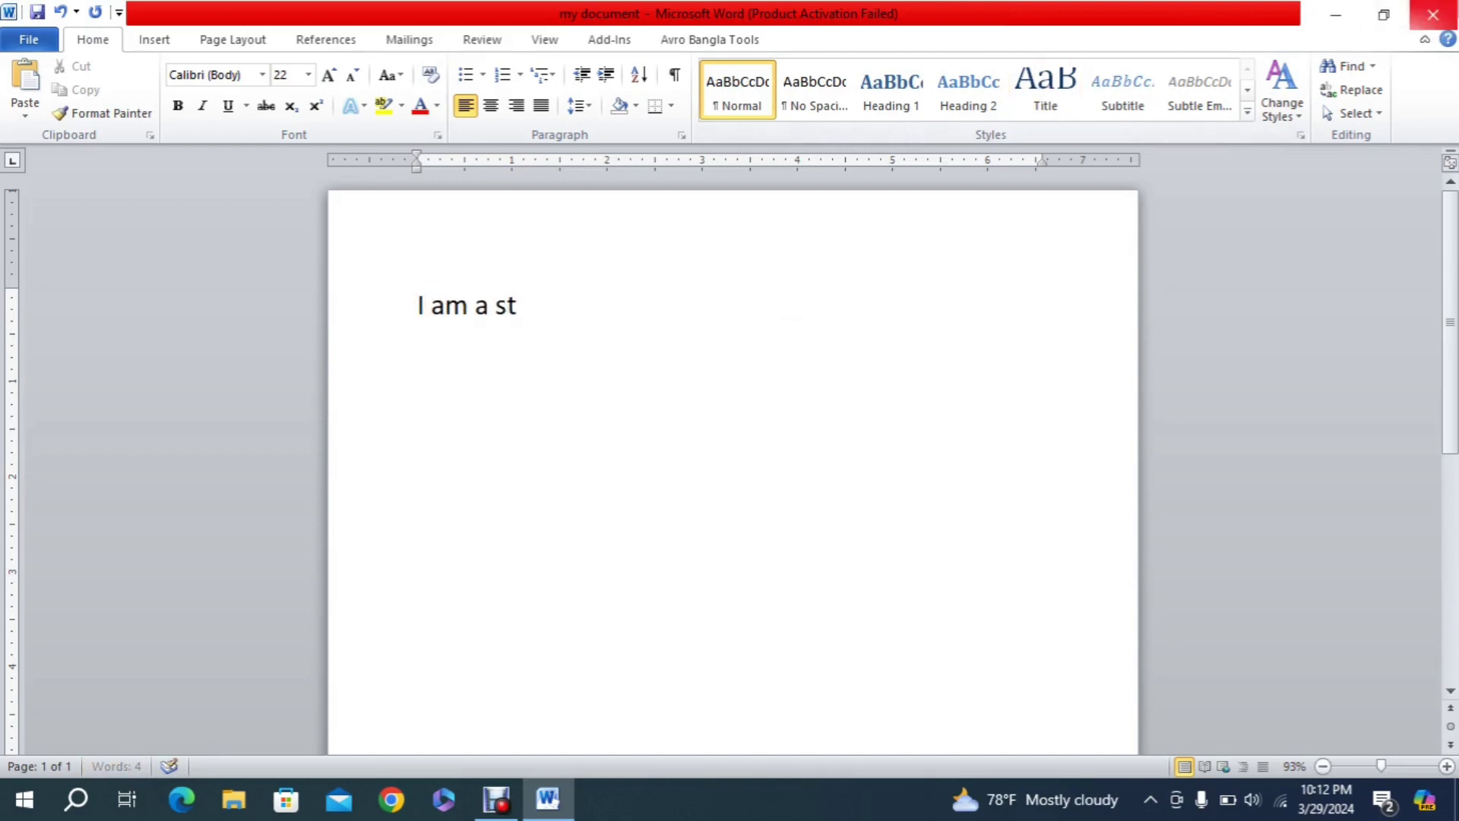
text(udent)
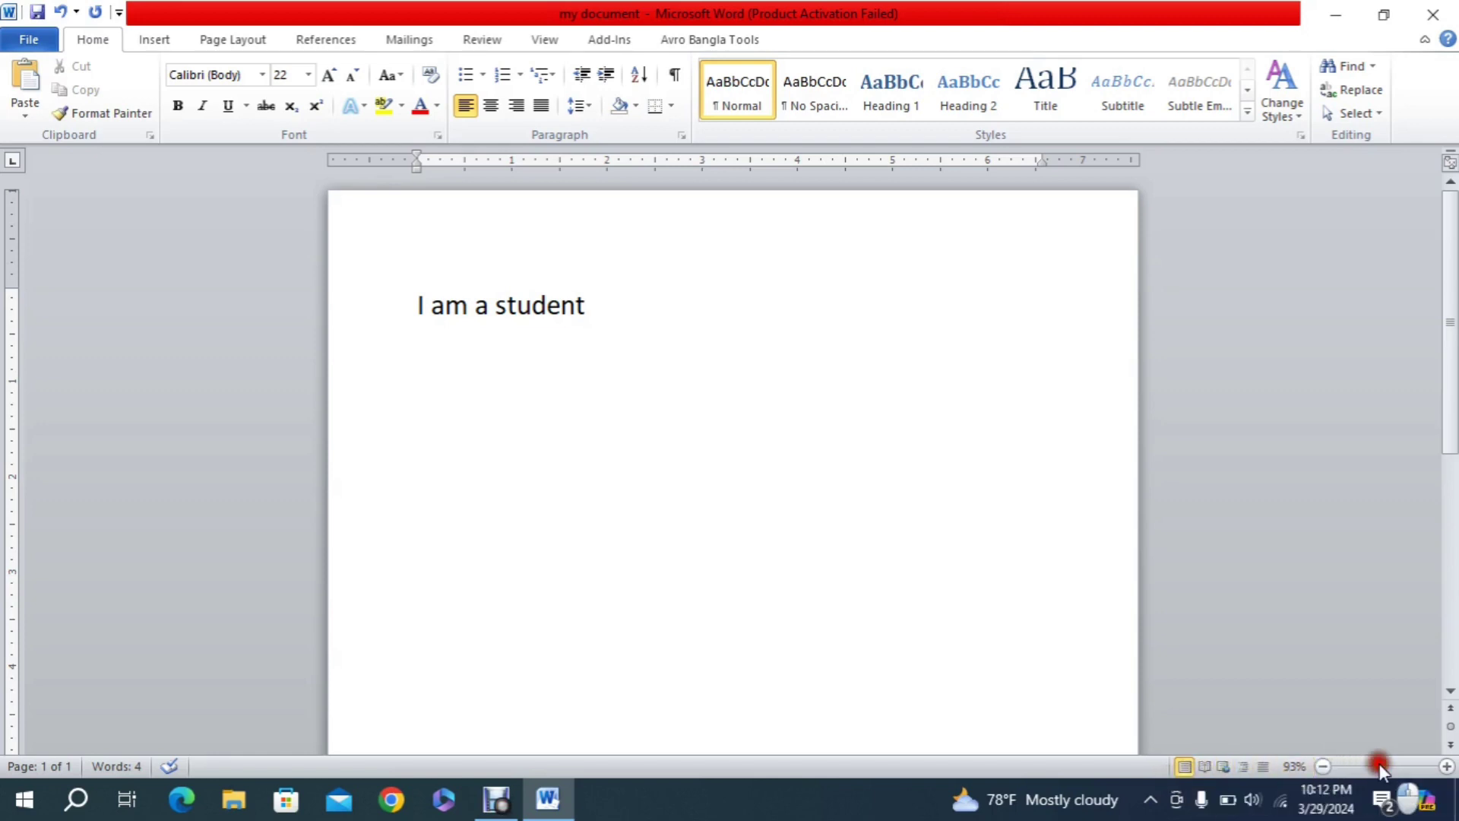
drag(1379, 763, 1369, 763)
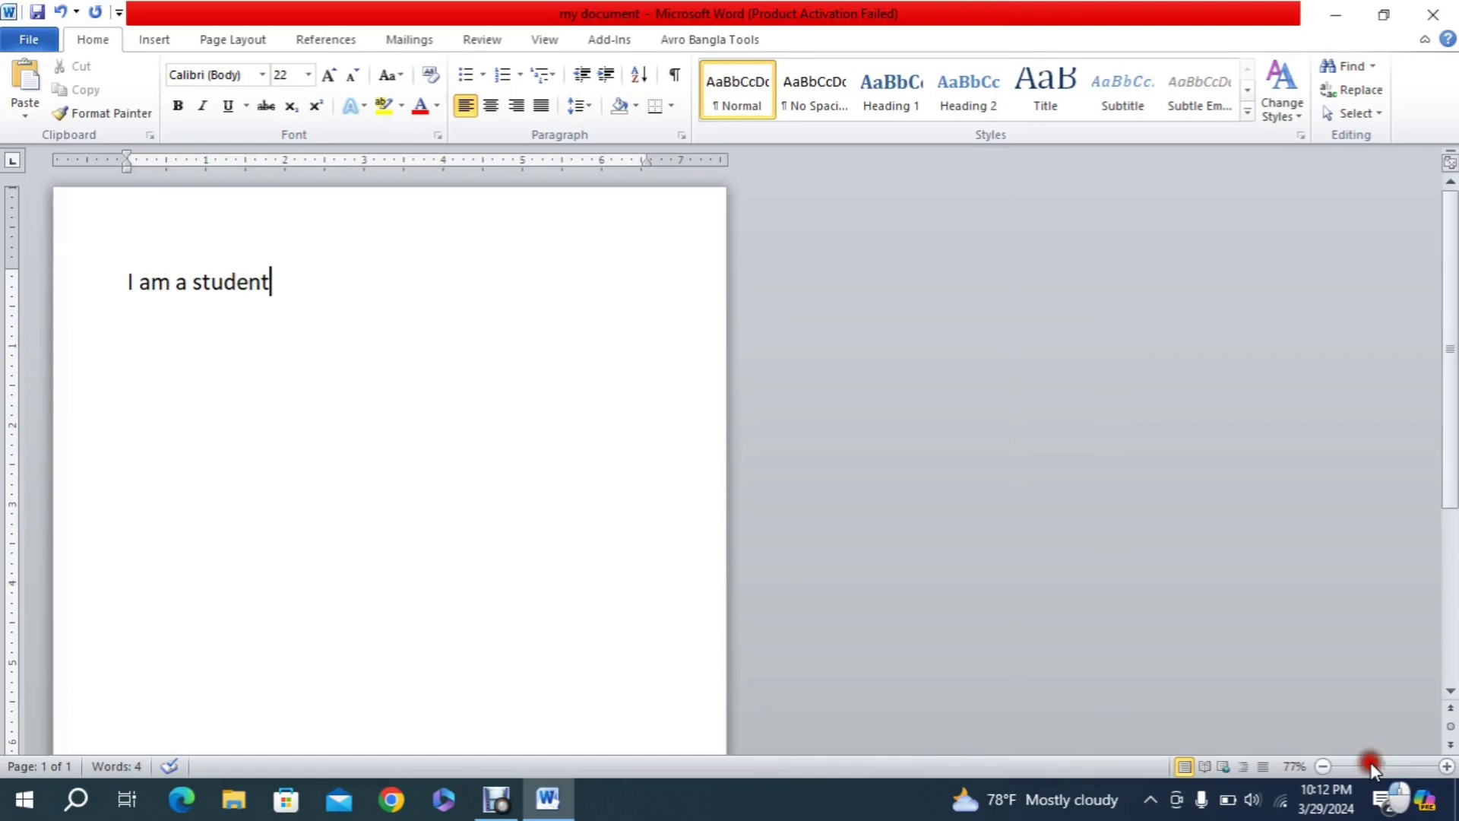
drag(1370, 762, 1396, 763)
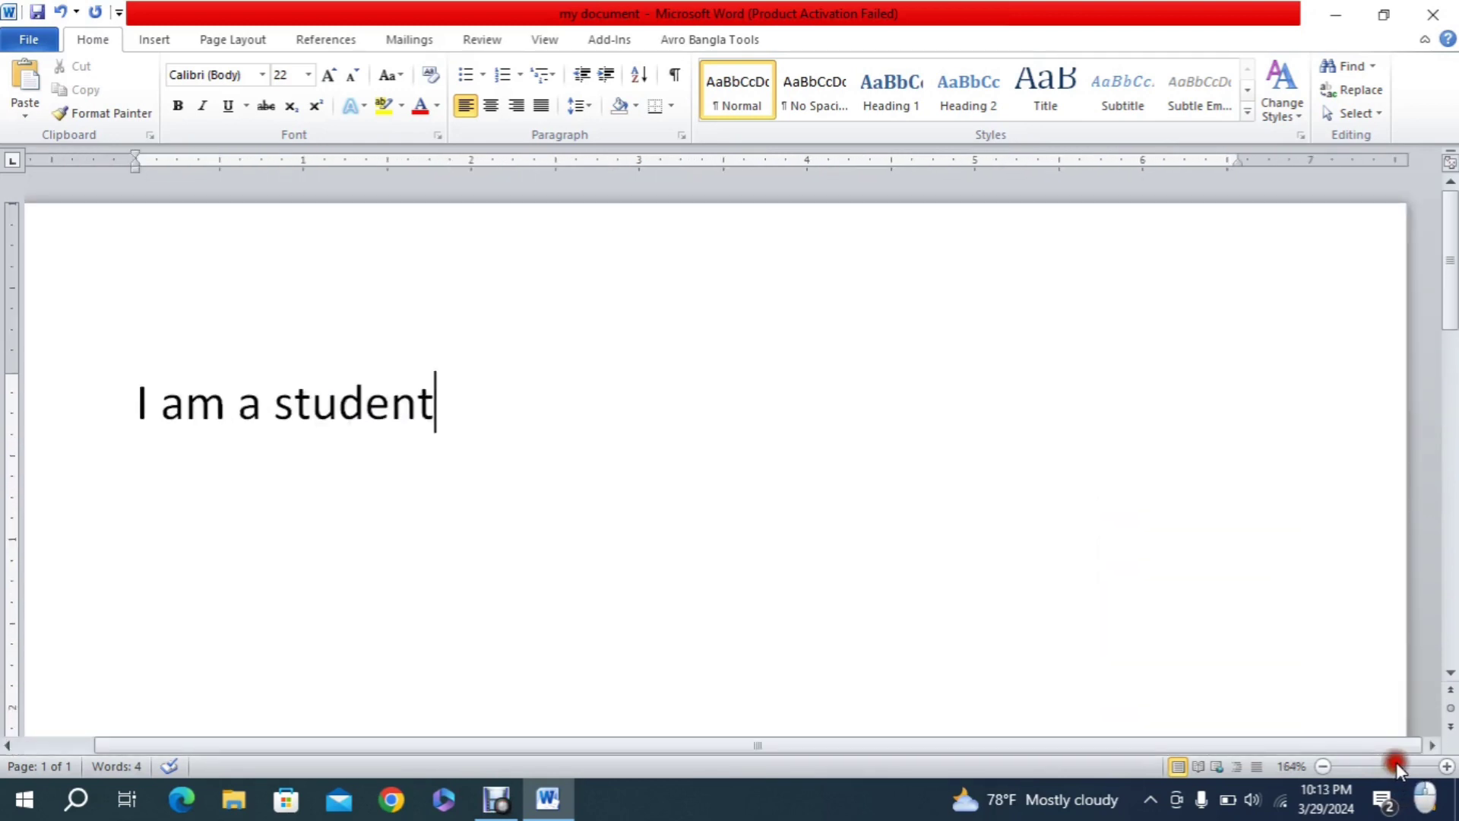
drag(1397, 763, 1386, 763)
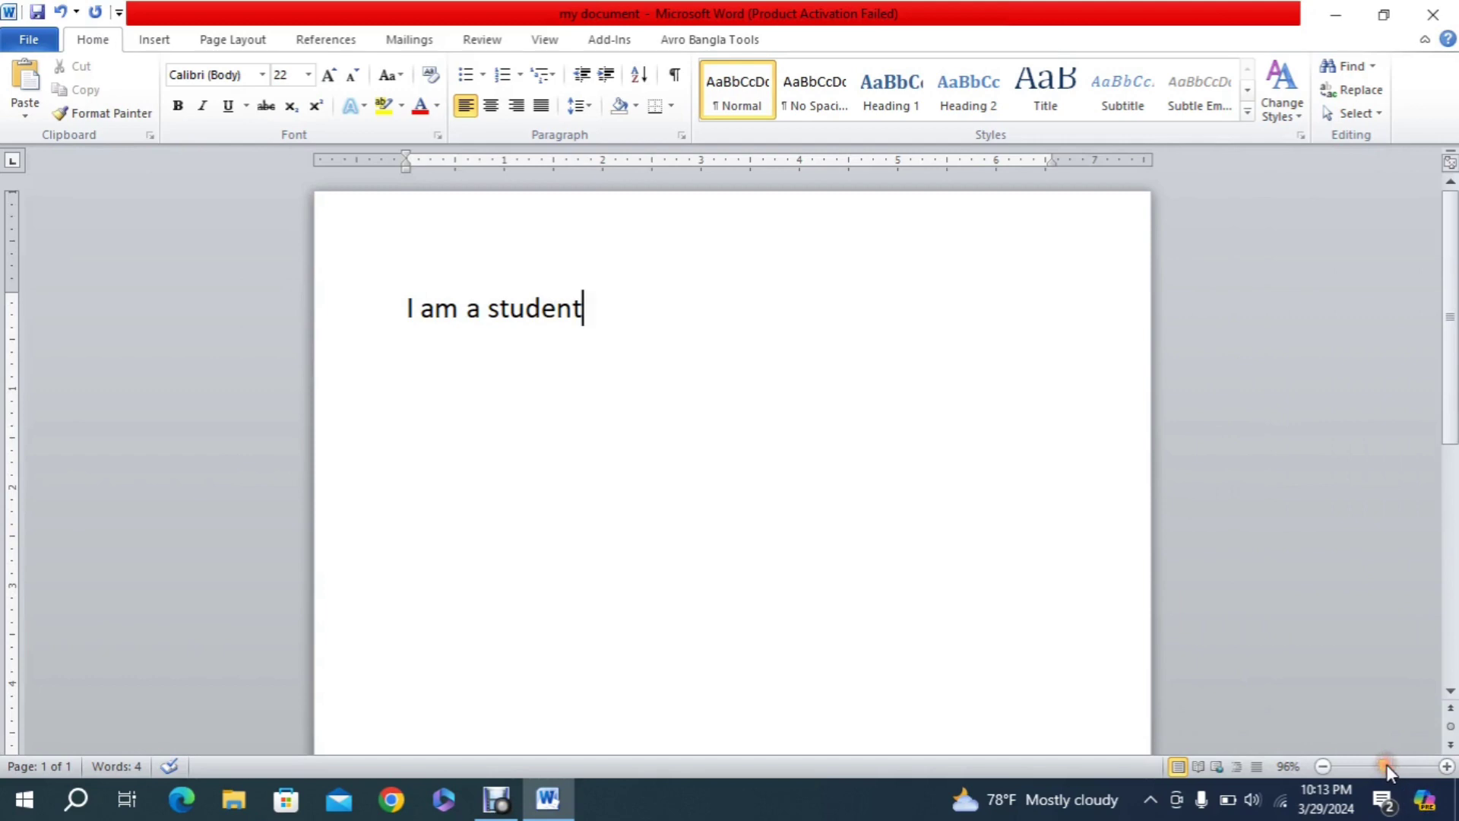